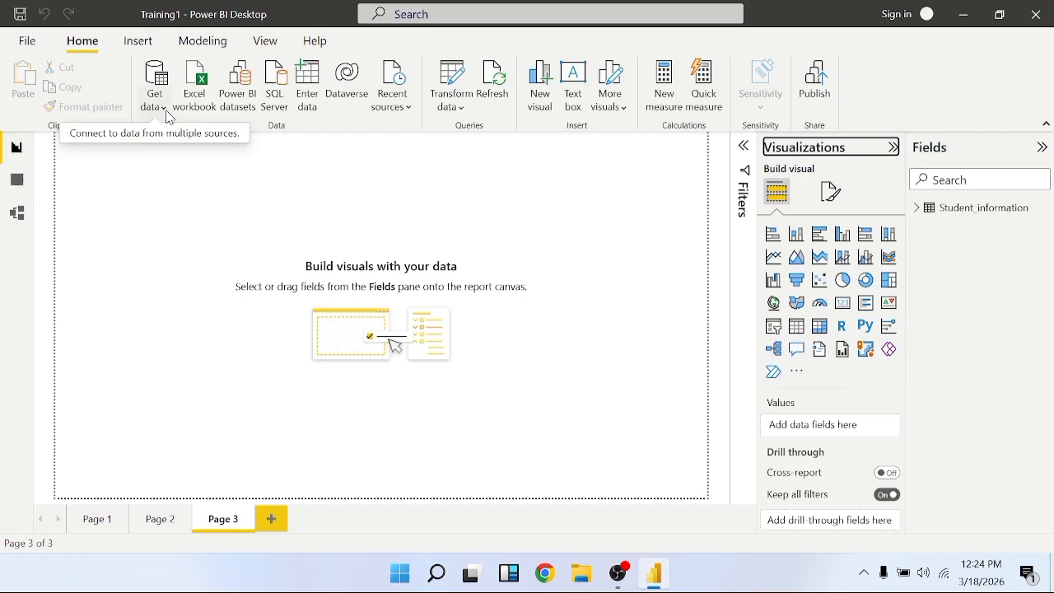
Import the pizza Excel workbook from the Documents folder as a new data source
{"action": "left_click", "coordinate": [159, 103]}
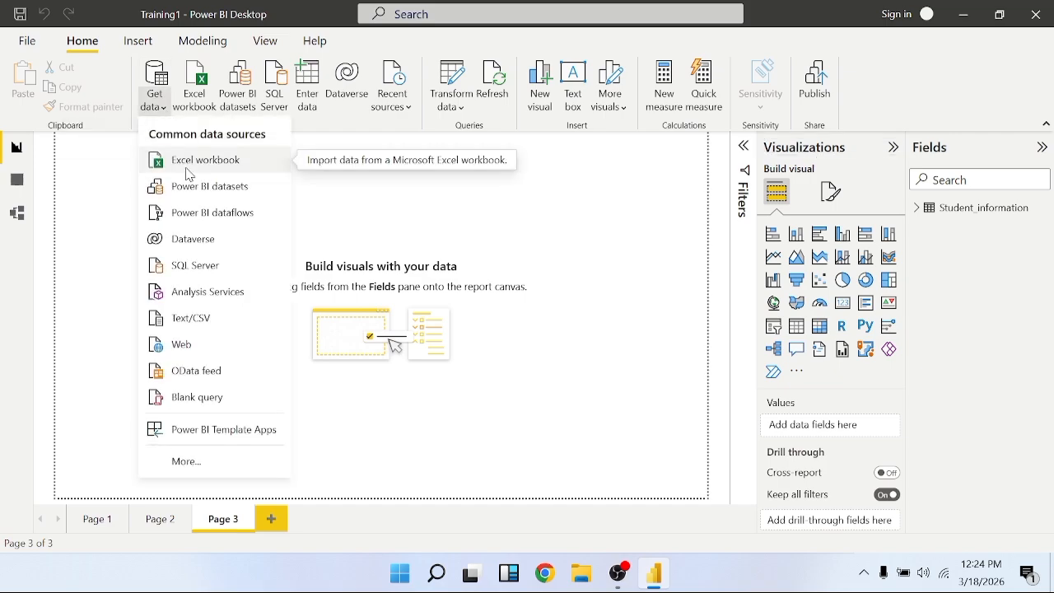
{"action": "left_click", "coordinate": [188, 175]}
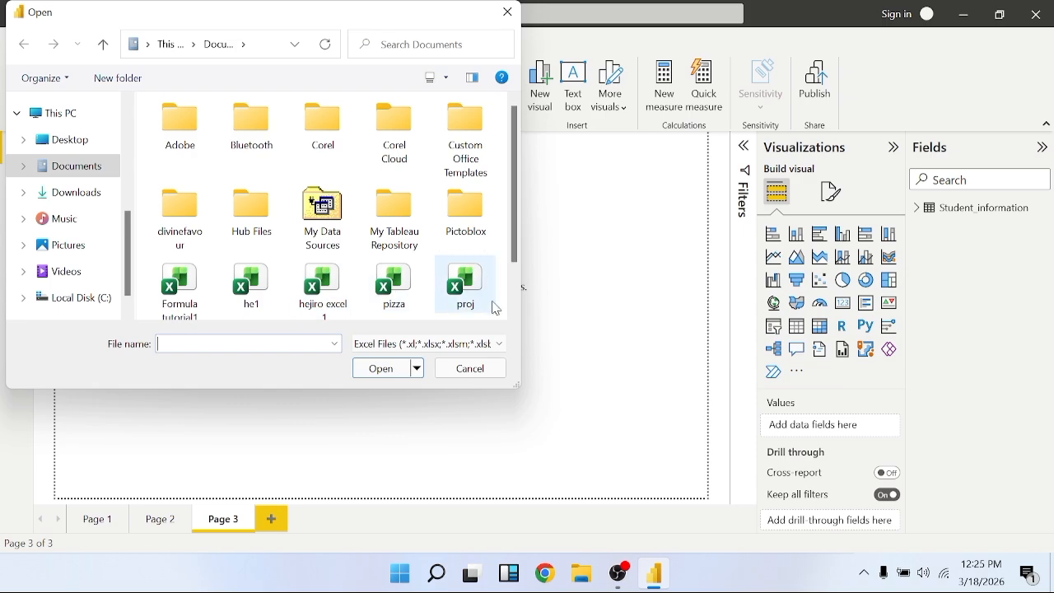
{"action": "double_click", "coordinate": [393, 288]}
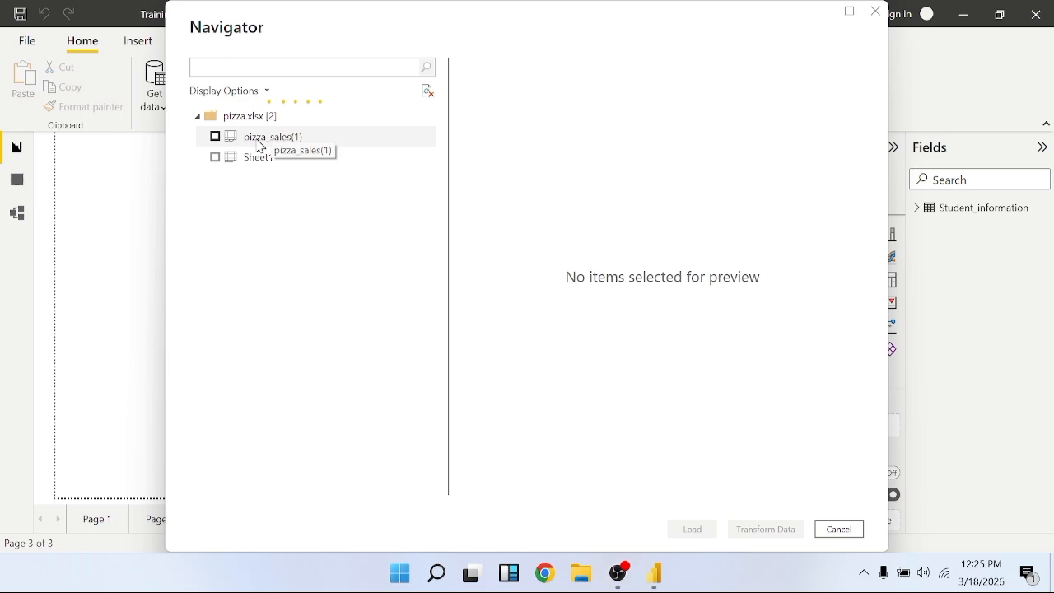
Preview the rows and columns of the pizza_sales(1) sheet, and check the contents of Sheet1
{"action": "left_click", "coordinate": [256, 146]}
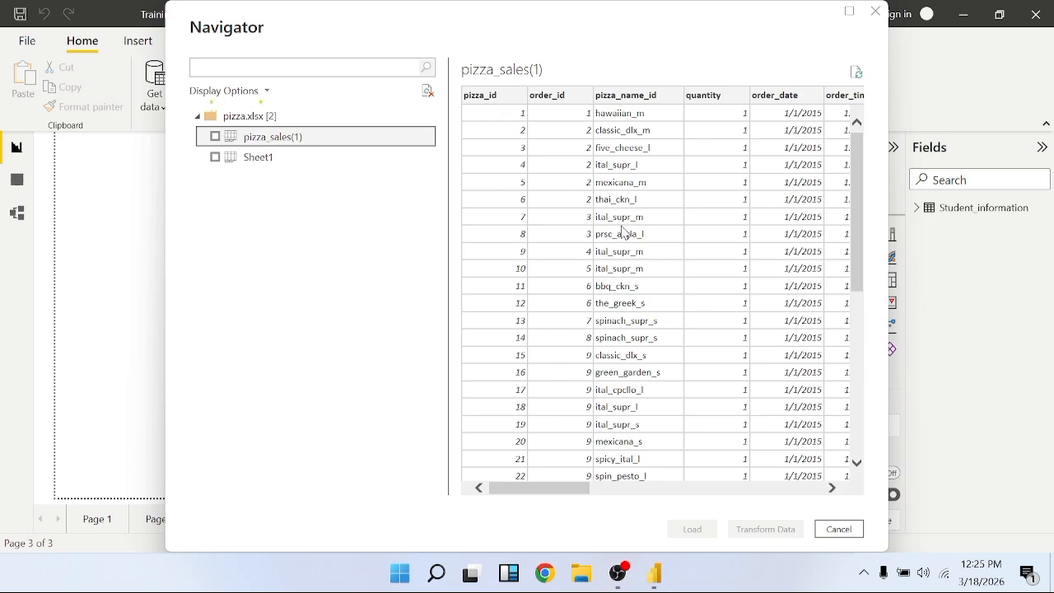
{"action": "scroll", "coordinate": [623, 233], "scroll_direction": "right", "scroll_amount": 3}
{"action": "scroll", "coordinate": [624, 233], "scroll_direction": "right", "scroll_amount": 10}
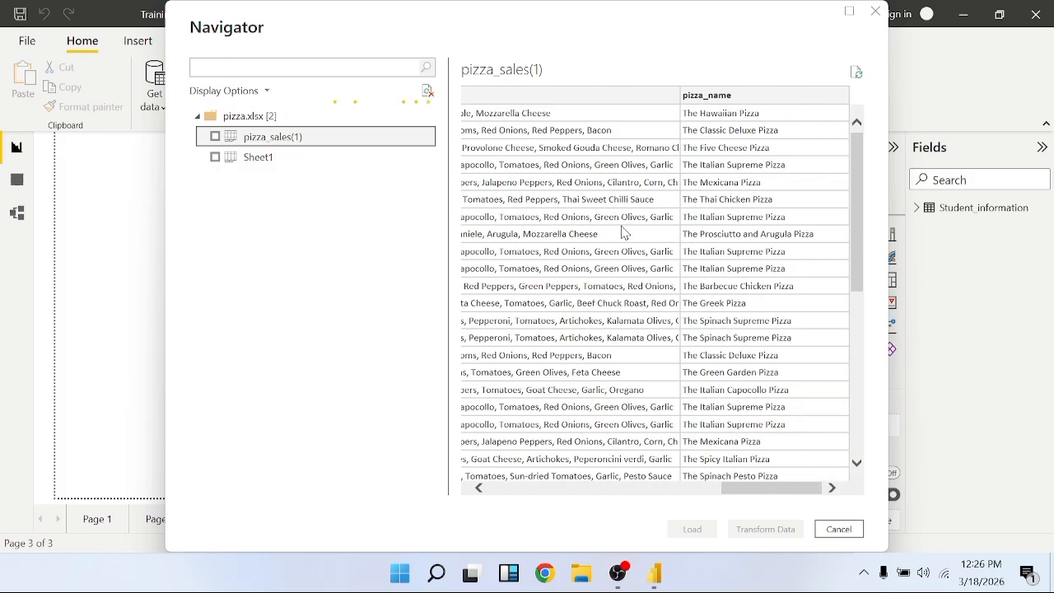
{"action": "scroll", "coordinate": [623, 233], "scroll_direction": "left", "scroll_amount": 12}
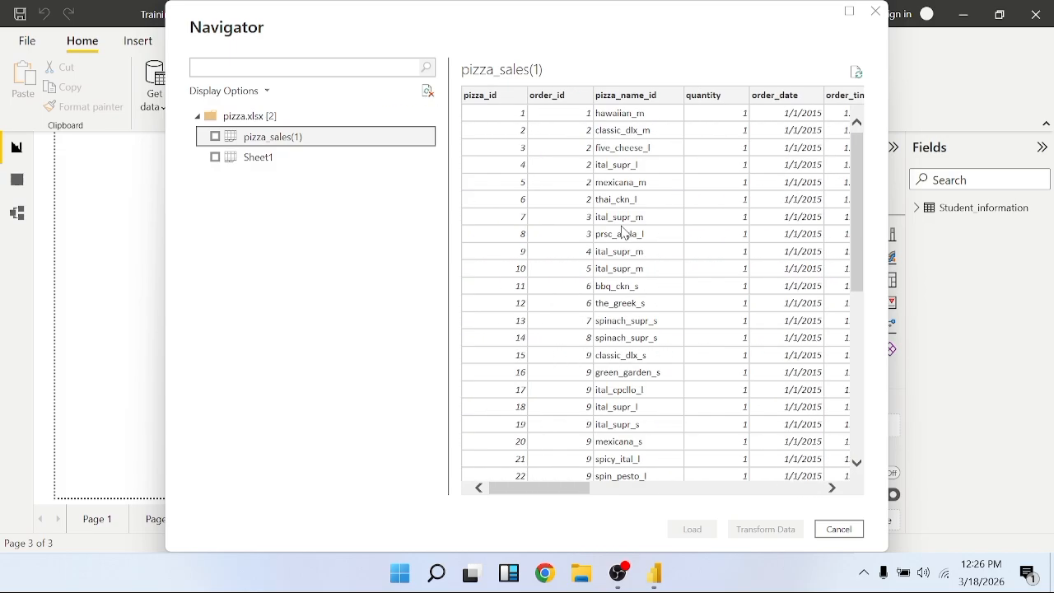
{"action": "scroll", "coordinate": [624, 233], "scroll_direction": "right", "scroll_amount": 3}
{"action": "scroll", "coordinate": [623, 233], "scroll_direction": "right", "scroll_amount": 8}
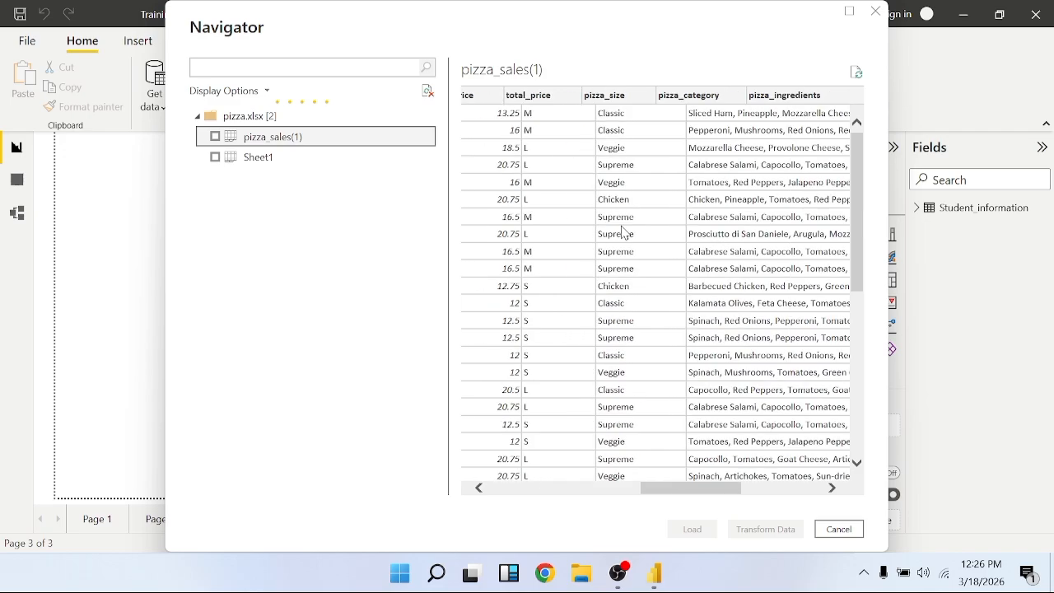
{"action": "scroll", "coordinate": [624, 233], "scroll_direction": "down", "scroll_amount": 10}
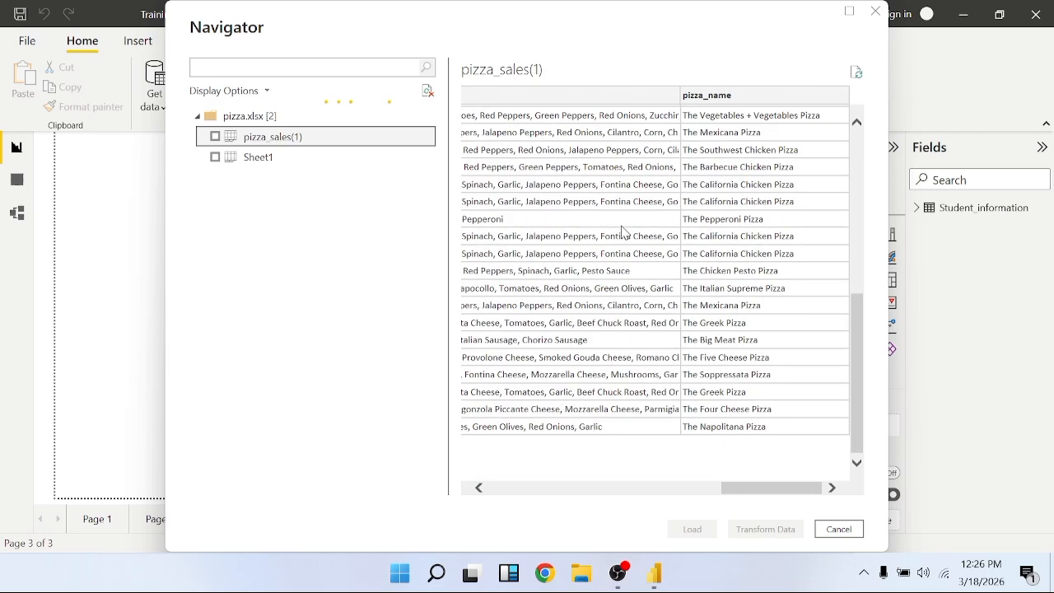
{"action": "left_click", "coordinate": [252, 158]}
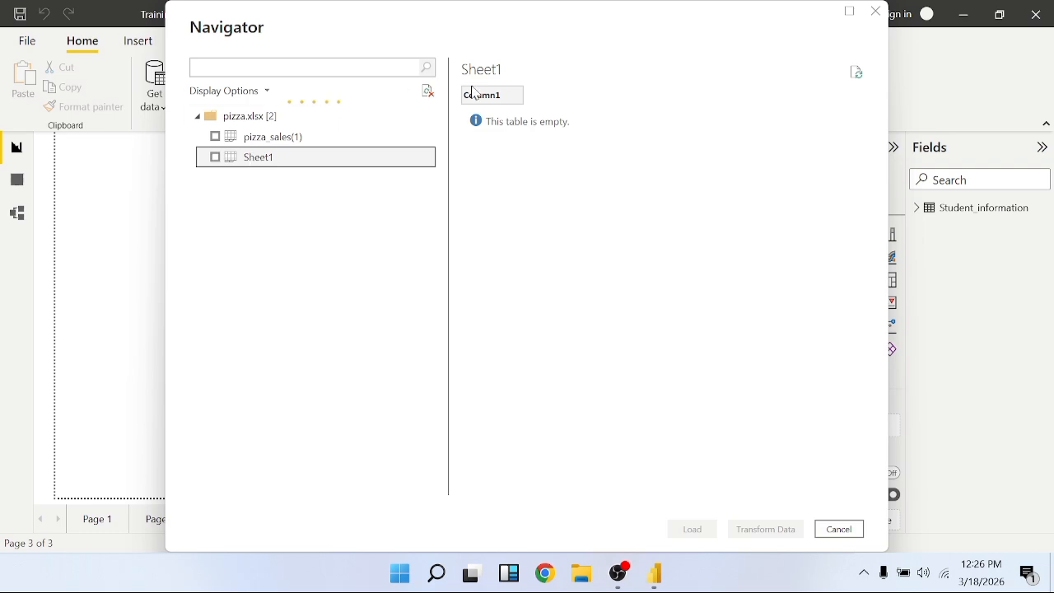
Select only the pizza_sales(1) sheet and open it for transformation in Power Query Editor
{"action": "left_click", "coordinate": [215, 138]}
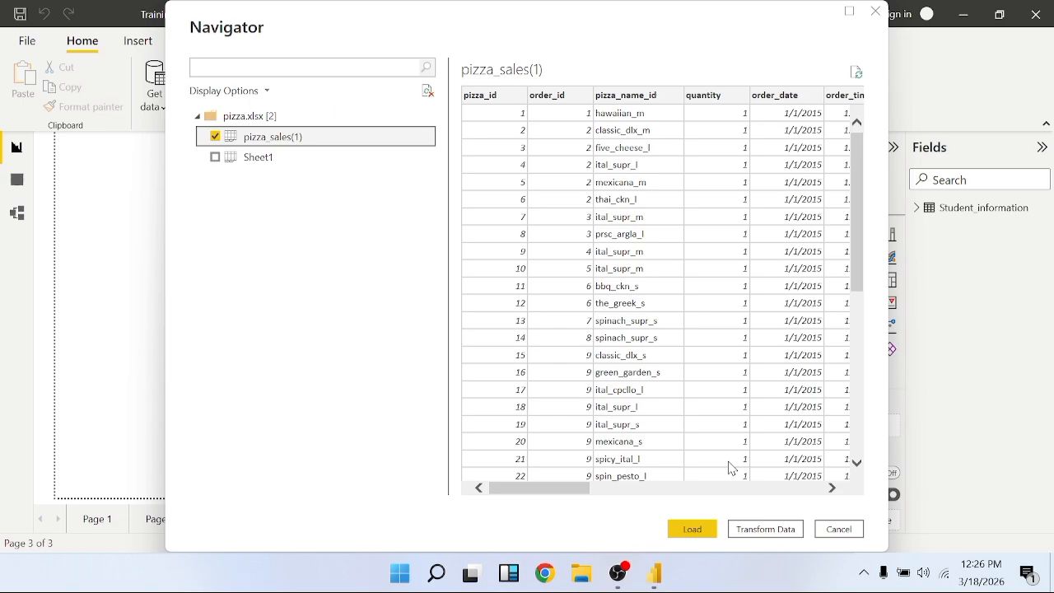
{"action": "left_click", "coordinate": [772, 533]}
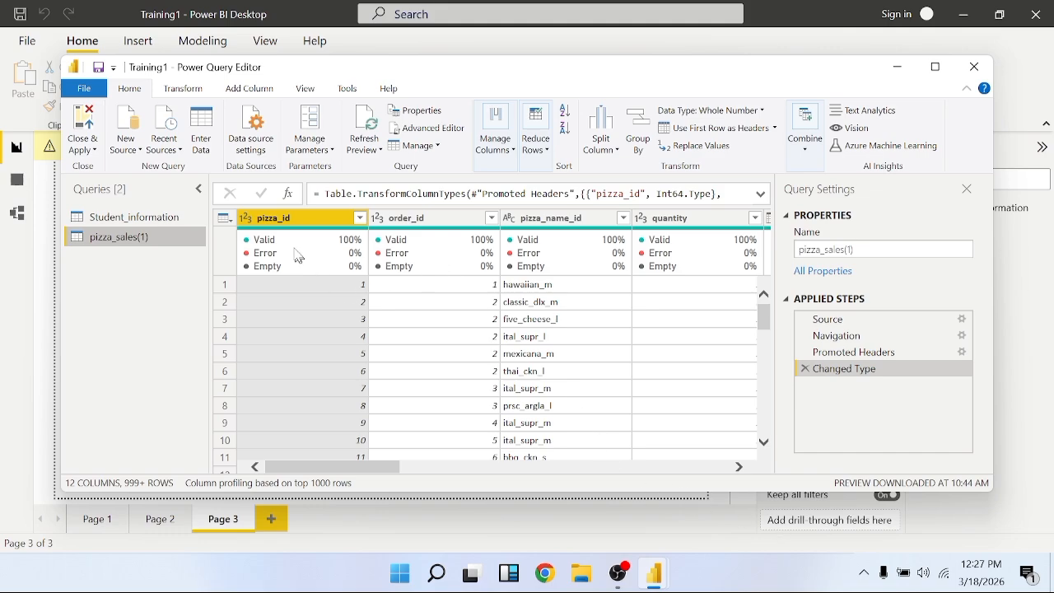
Examine the rows and the column quality indicators of pizza_sales(1), from pizza_id through pizza_name
{"action": "left_click", "coordinate": [317, 93]}
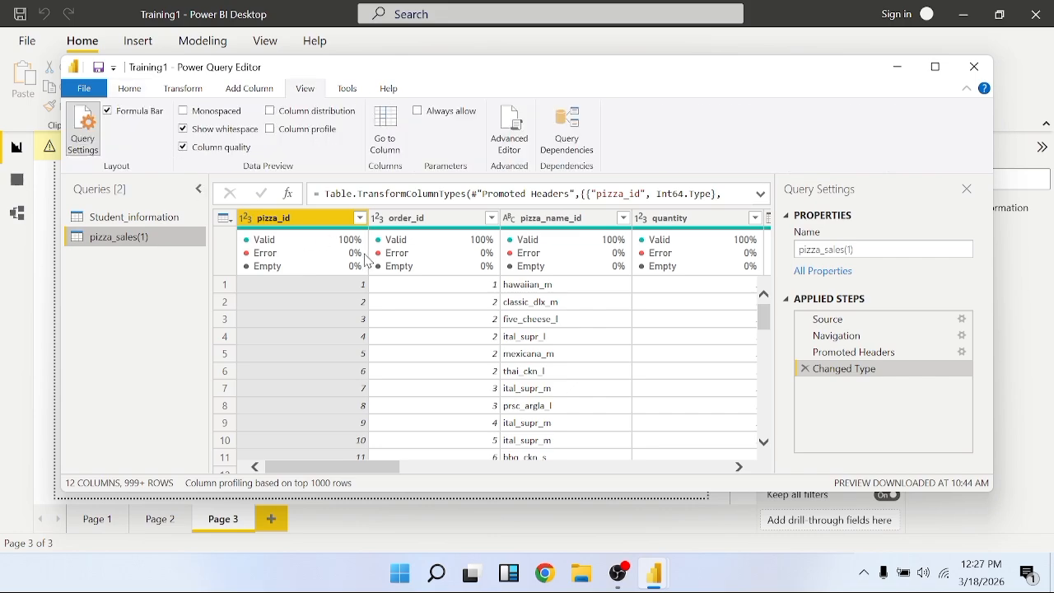
{"action": "mouse_move", "coordinate": [319, 247]}
{"action": "scroll", "coordinate": [284, 338], "scroll_direction": "down", "scroll_amount": 9}
{"action": "scroll", "coordinate": [284, 339], "scroll_direction": "down", "scroll_amount": 6}
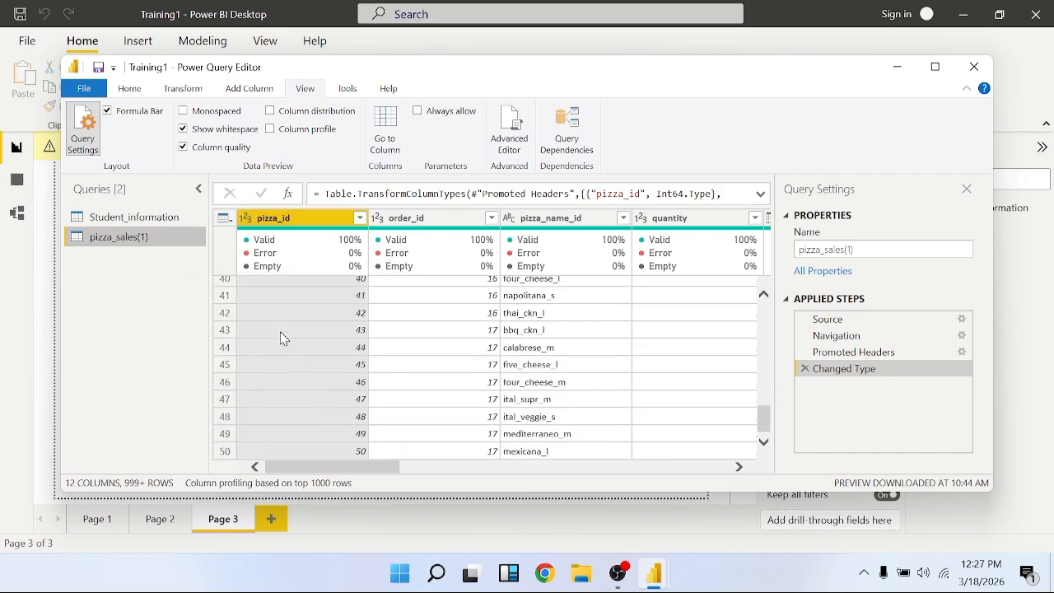
{"action": "scroll", "coordinate": [284, 339], "scroll_direction": "down", "scroll_amount": 7}
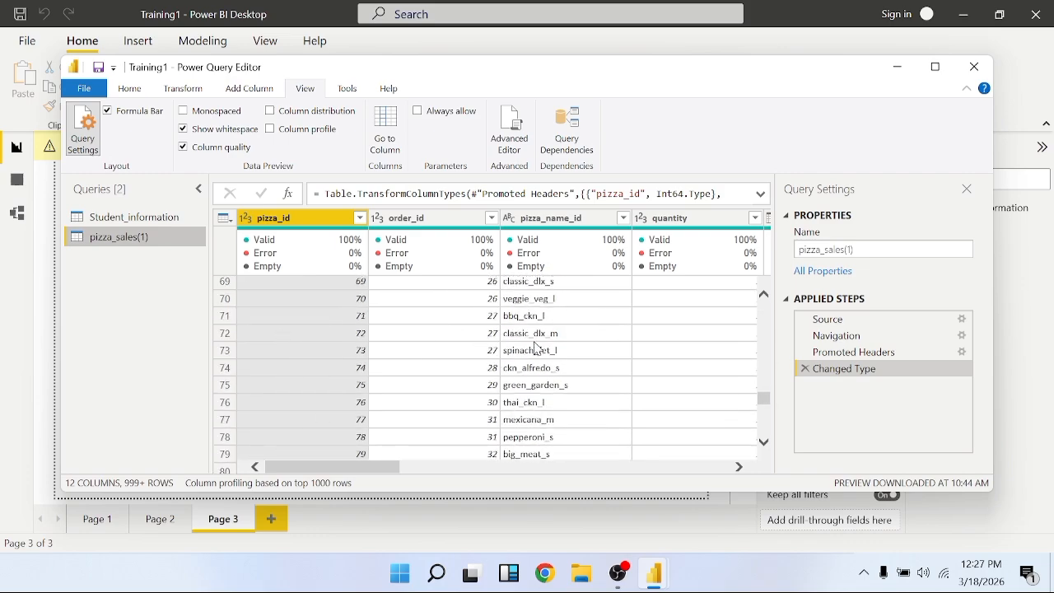
{"action": "scroll", "coordinate": [539, 349], "scroll_direction": "down", "scroll_amount": 3}
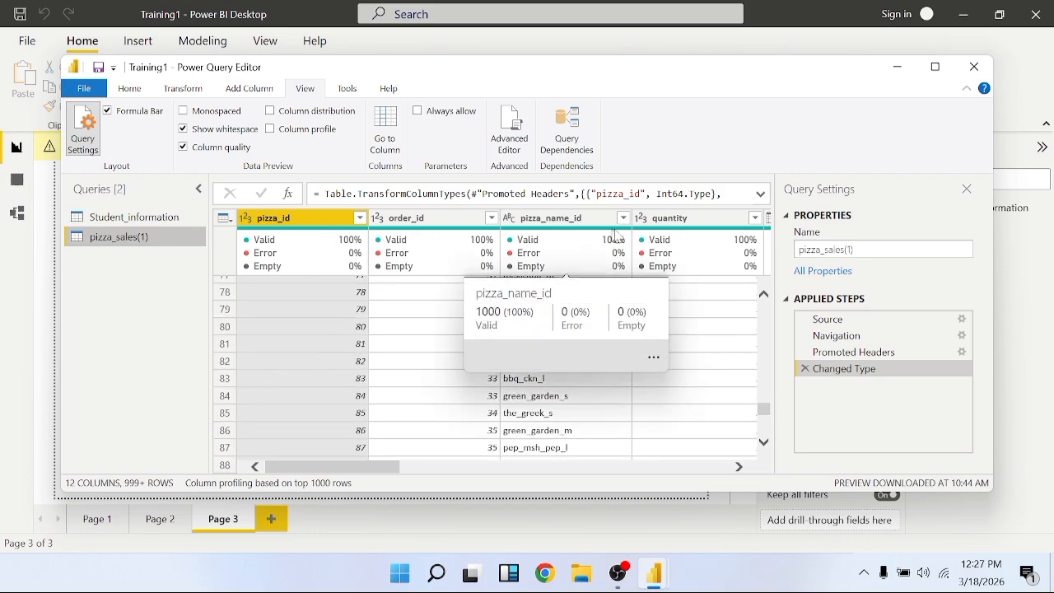
{"action": "scroll", "coordinate": [727, 297], "scroll_direction": "right", "scroll_amount": 5}
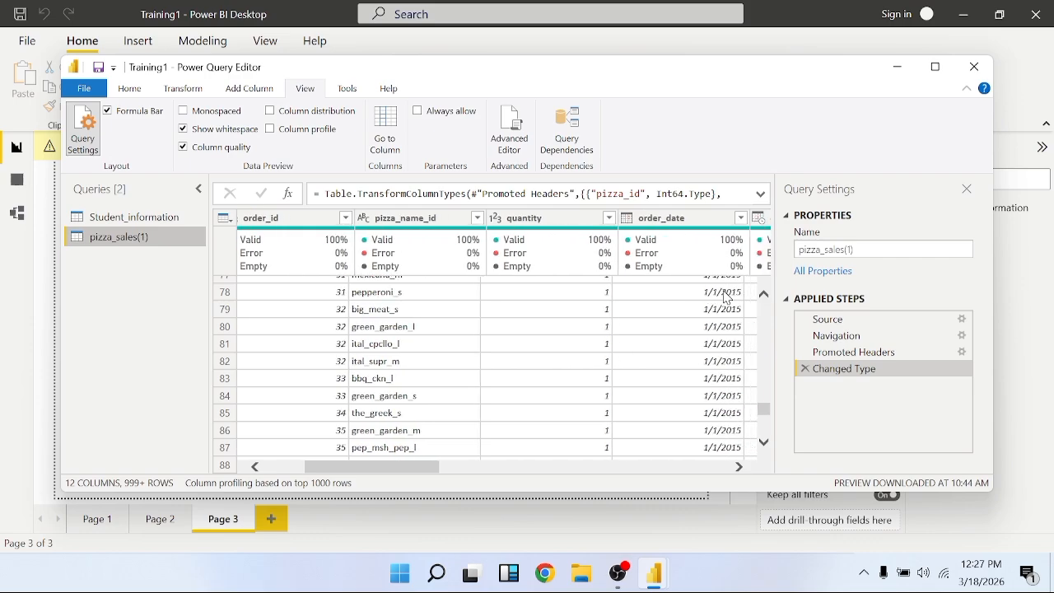
{"action": "scroll", "coordinate": [727, 297], "scroll_direction": "right", "scroll_amount": 5}
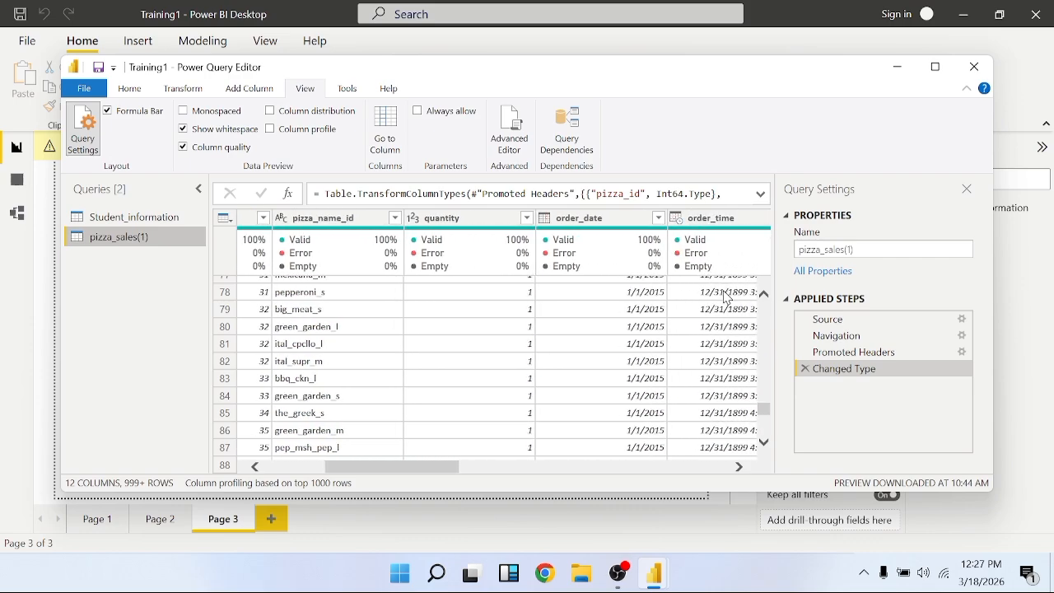
{"action": "scroll", "coordinate": [727, 298], "scroll_direction": "right", "scroll_amount": 5}
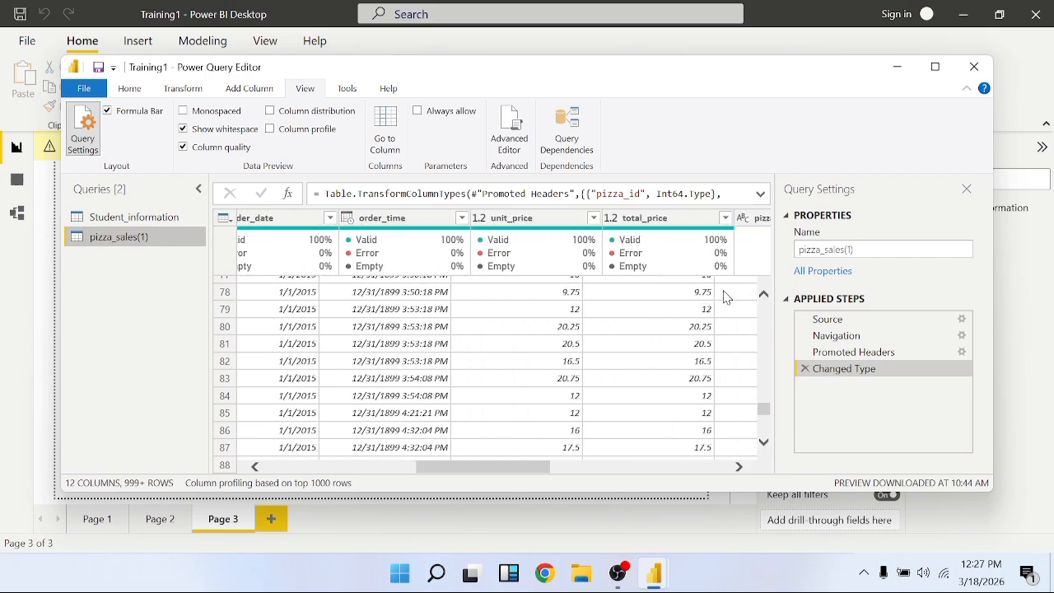
{"action": "scroll", "coordinate": [726, 297], "scroll_direction": "right", "scroll_amount": 5}
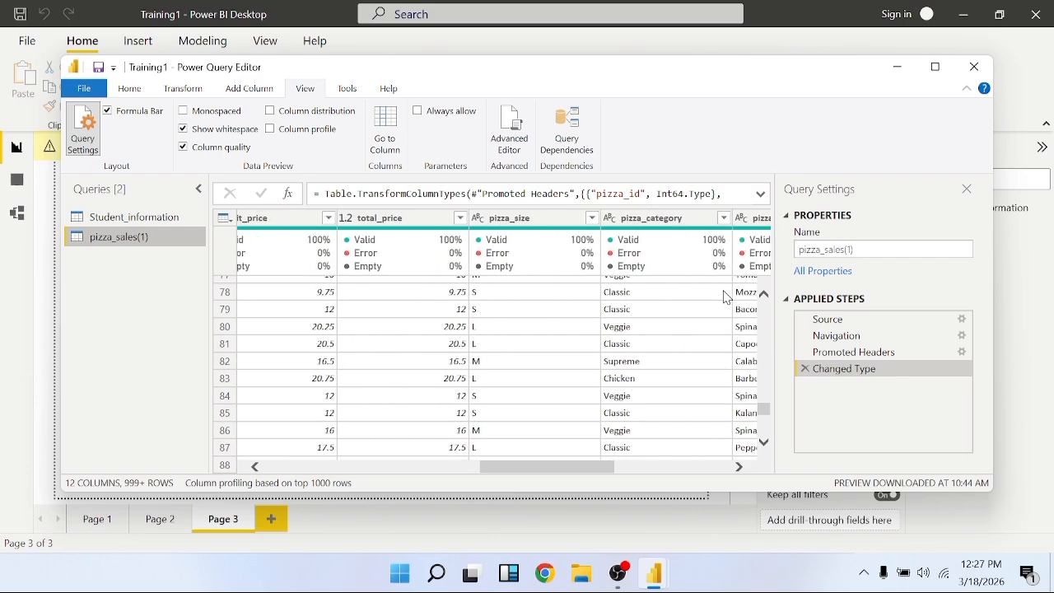
{"action": "scroll", "coordinate": [727, 297], "scroll_direction": "right", "scroll_amount": 6}
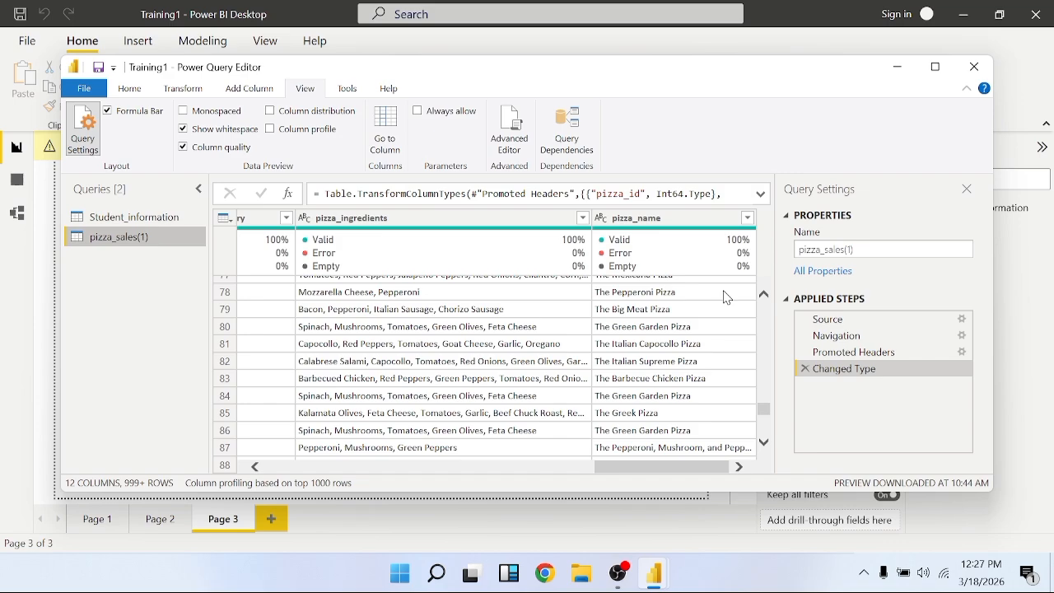
{"action": "scroll", "coordinate": [727, 297], "scroll_direction": "left", "scroll_amount": 1}
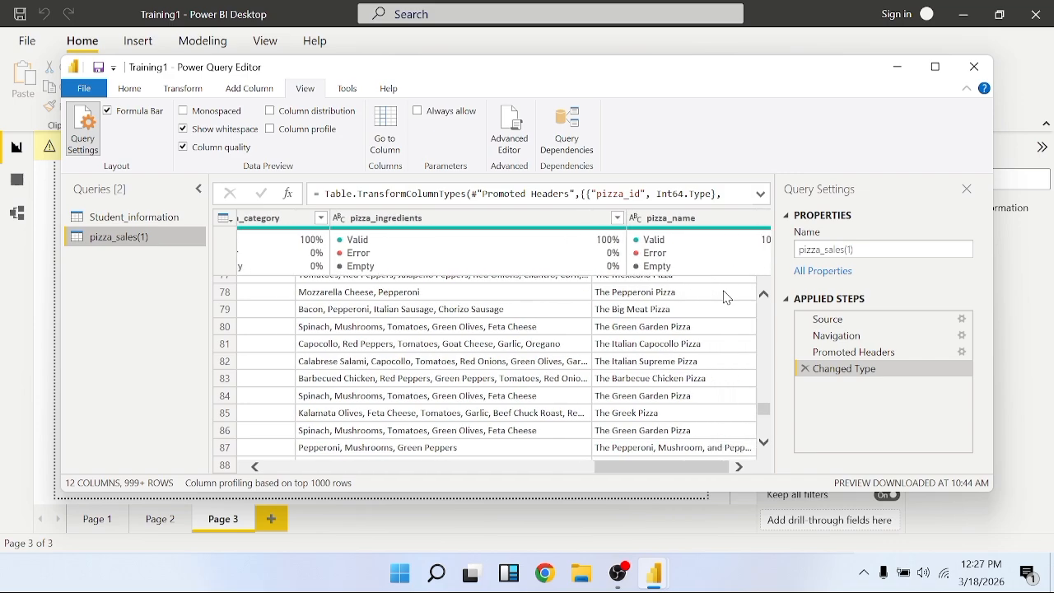
{"action": "scroll", "coordinate": [726, 297], "scroll_direction": "right", "scroll_amount": 1}
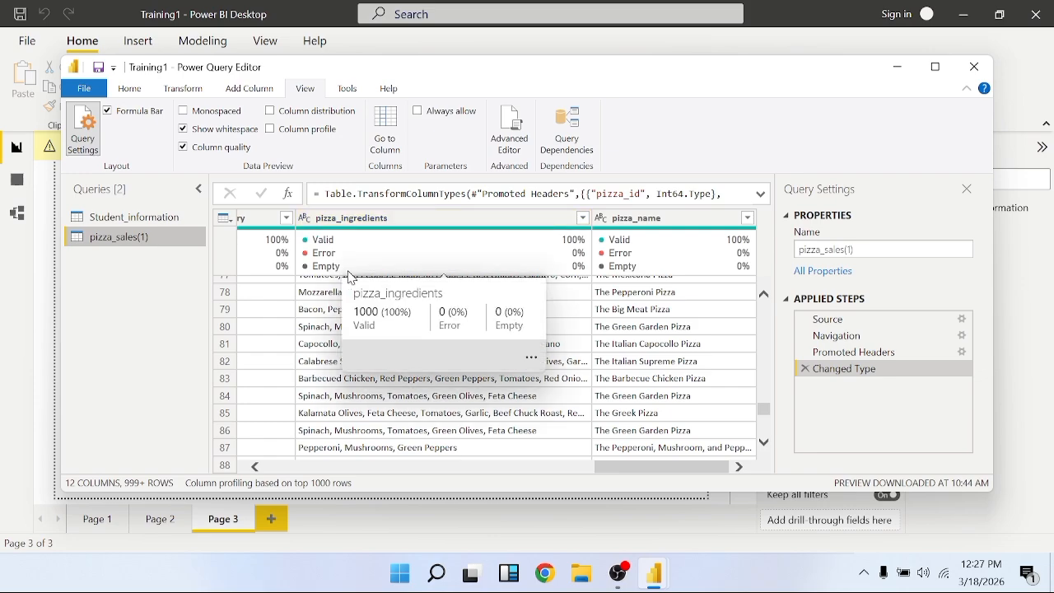
Check the data type options of the order_time column and review the neighbouring order_date and quantity columns
{"action": "scroll", "coordinate": [343, 325], "scroll_direction": "left", "scroll_amount": 5}
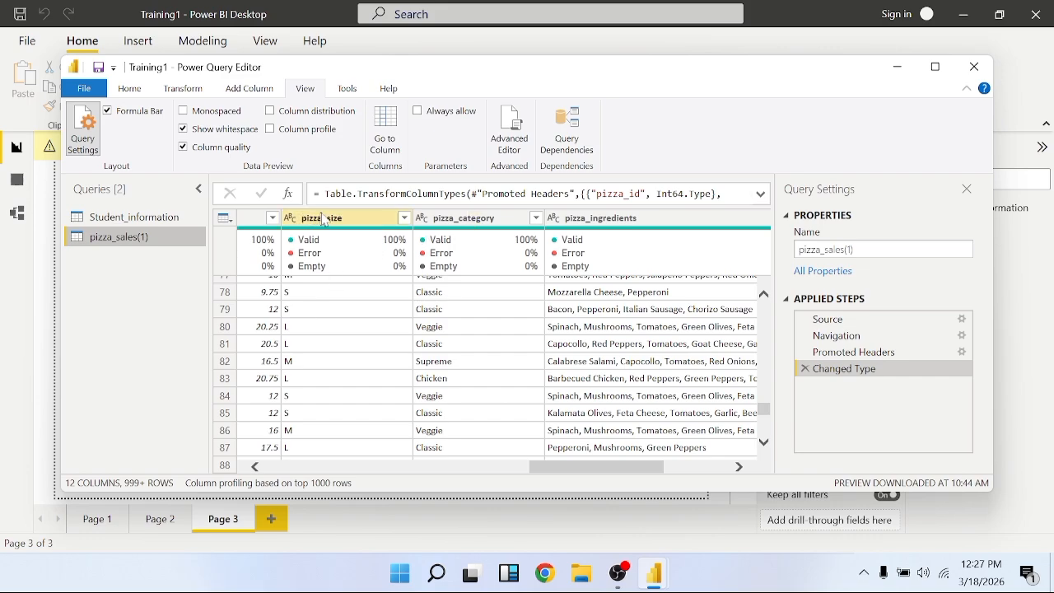
{"action": "scroll", "coordinate": [316, 323], "scroll_direction": "left", "scroll_amount": 1}
{"action": "scroll", "coordinate": [318, 324], "scroll_direction": "left", "scroll_amount": 4}
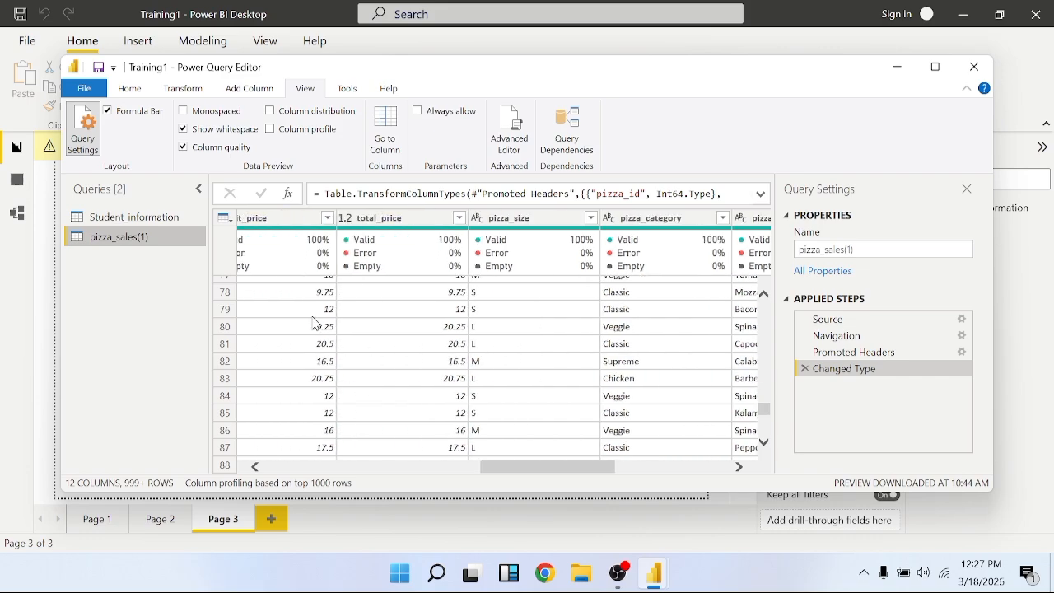
{"action": "scroll", "coordinate": [411, 287], "scroll_direction": "left", "scroll_amount": 5}
{"action": "scroll", "coordinate": [411, 287], "scroll_direction": "up", "scroll_amount": 2}
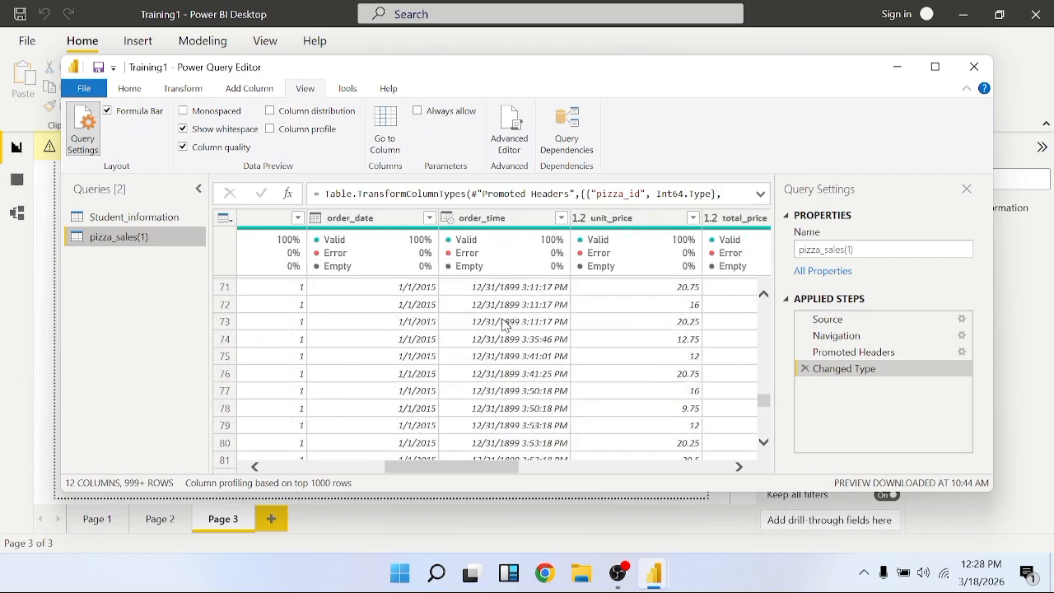
{"action": "left_click", "coordinate": [451, 219]}
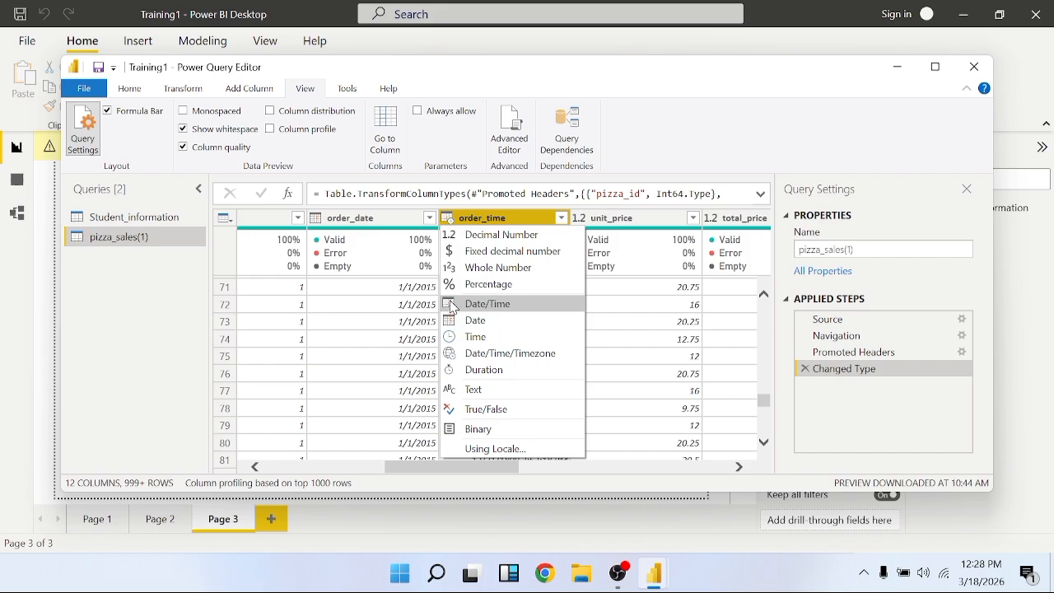
{"action": "left_click", "coordinate": [640, 303]}
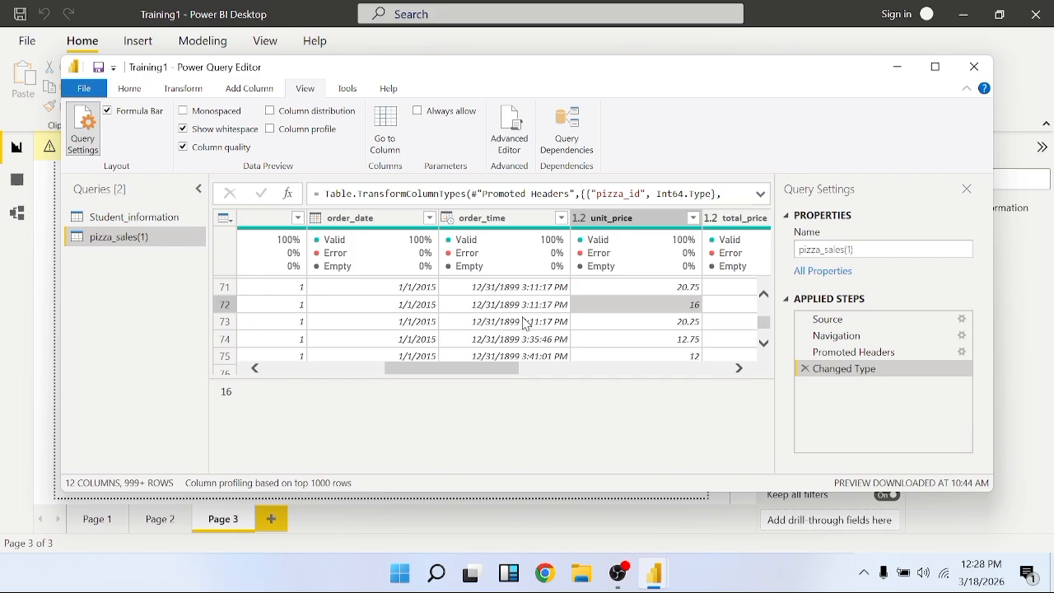
{"action": "scroll", "coordinate": [397, 330], "scroll_direction": "left", "scroll_amount": 3}
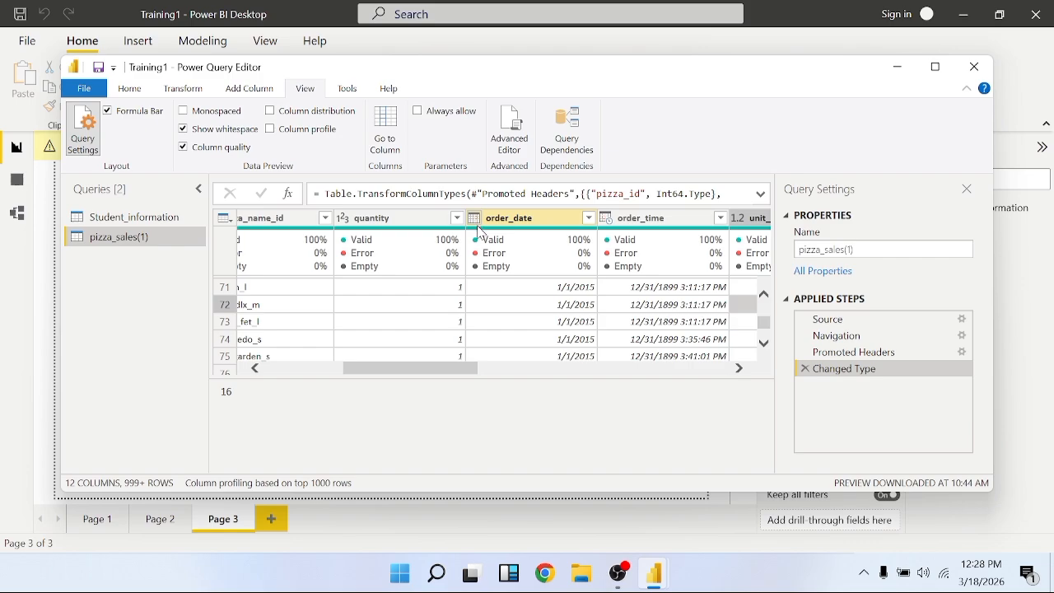
{"action": "mouse_move", "coordinate": [434, 246]}
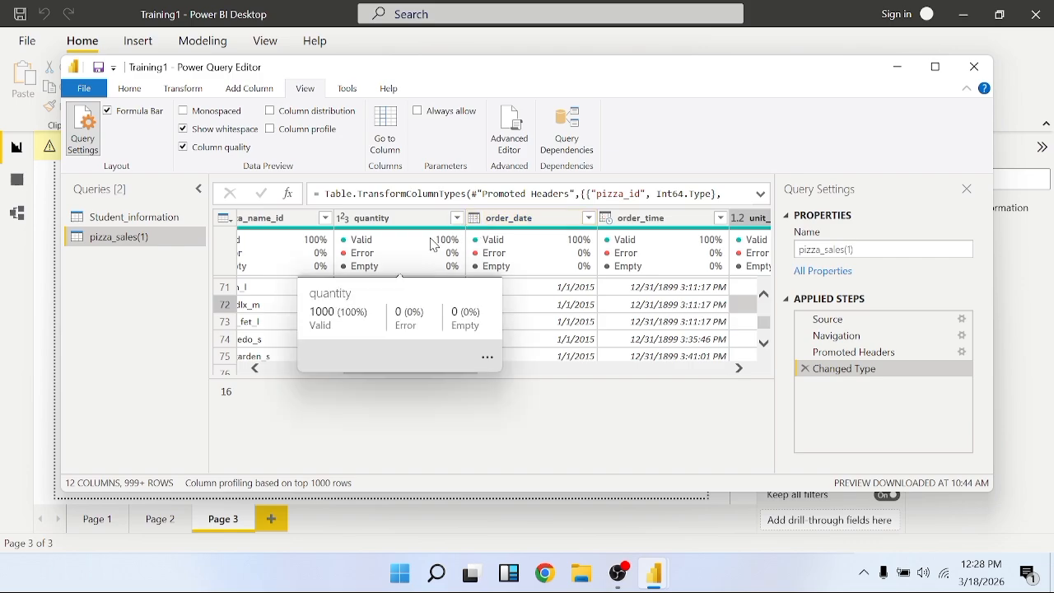
Remove the pizza_ingredients column from the pizza_sales(1) query
{"action": "scroll", "coordinate": [400, 240], "scroll_direction": "right", "scroll_amount": 10}
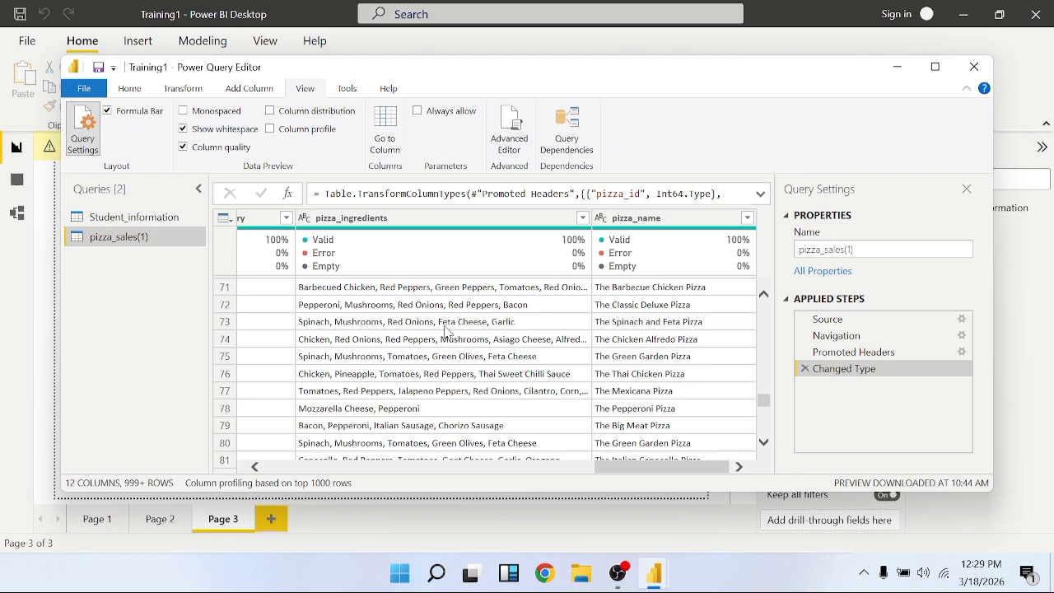
{"action": "scroll", "coordinate": [469, 333], "scroll_direction": "left", "scroll_amount": 10}
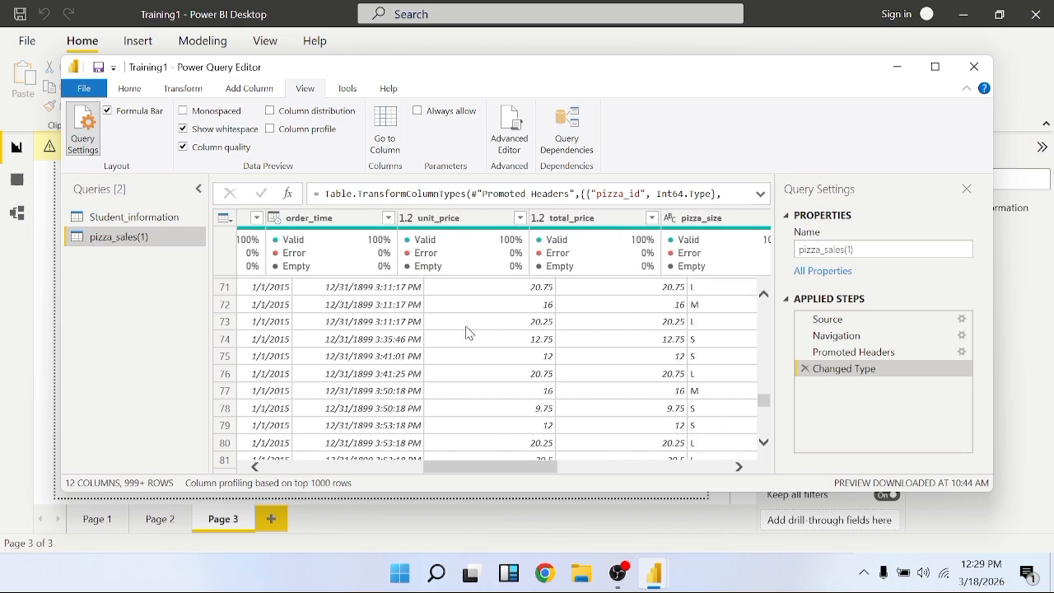
{"action": "scroll", "coordinate": [469, 333], "scroll_direction": "right", "scroll_amount": 10}
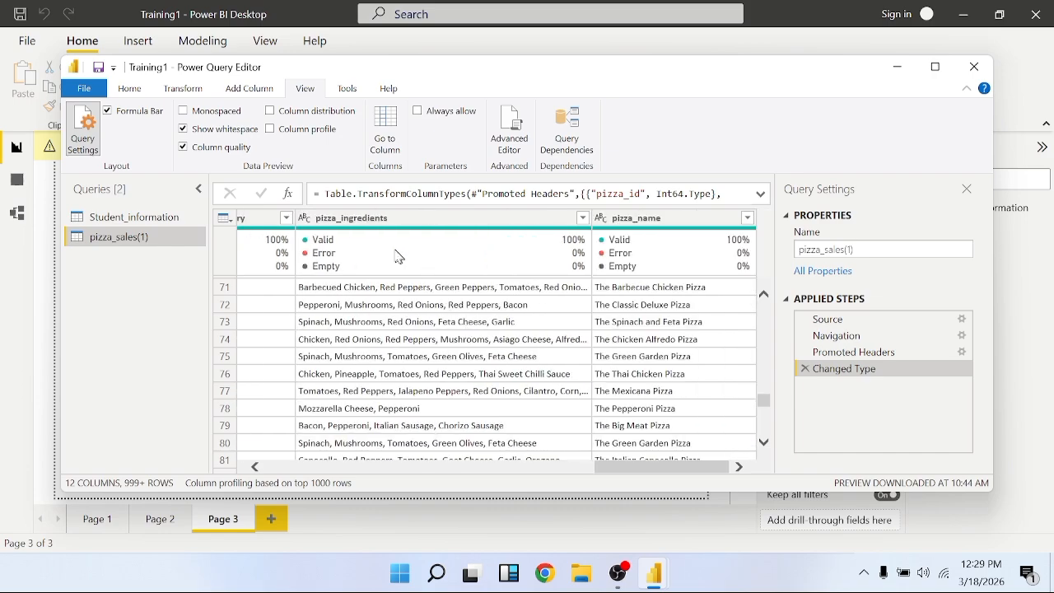
{"action": "left_click", "coordinate": [362, 224]}
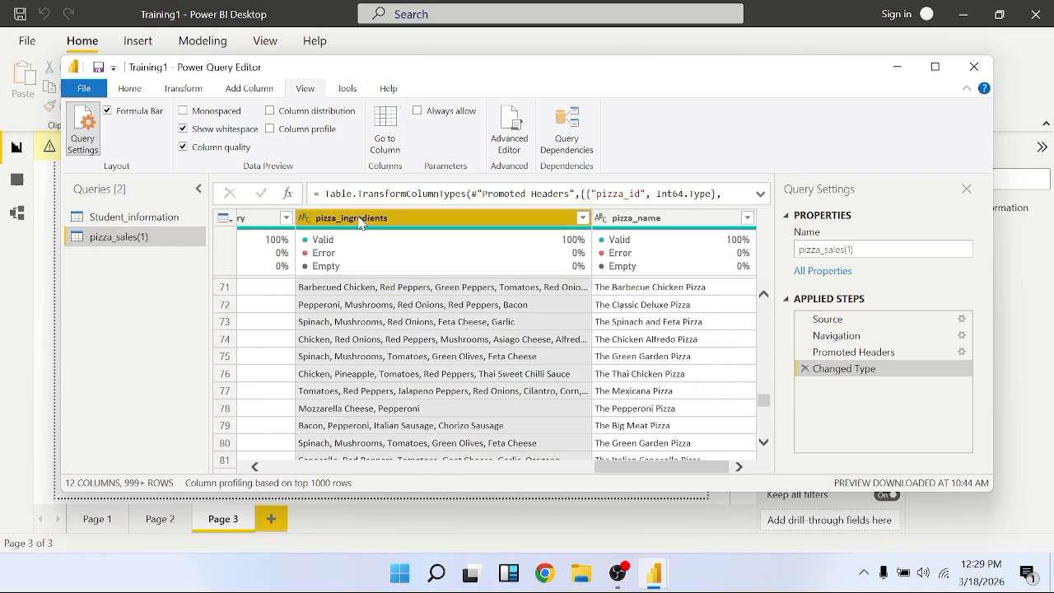
{"action": "left_click", "coordinate": [131, 90]}
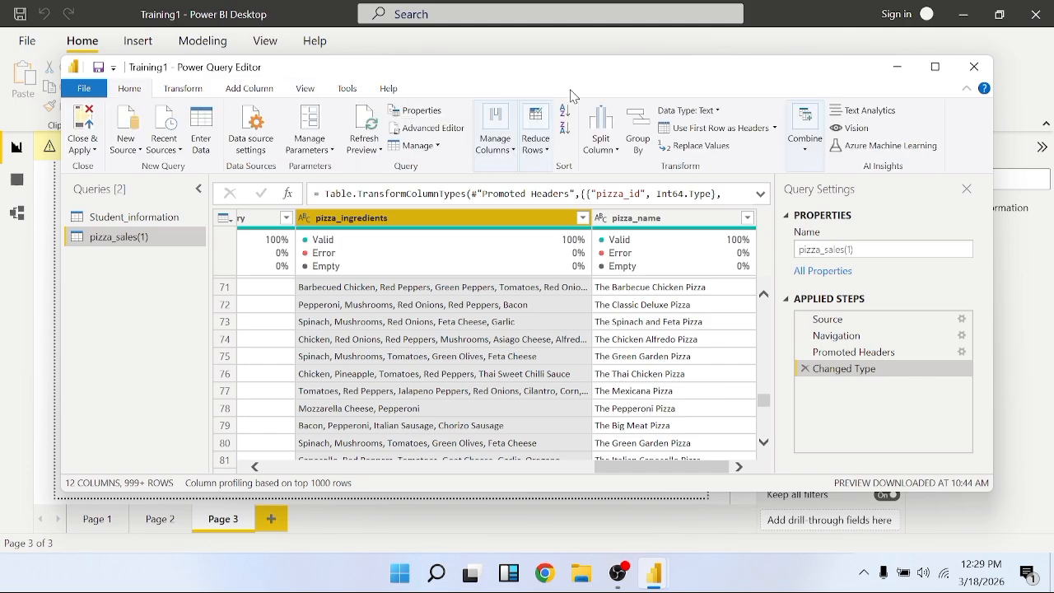
{"action": "left_click", "coordinate": [518, 157]}
{"action": "left_click", "coordinate": [518, 158]}
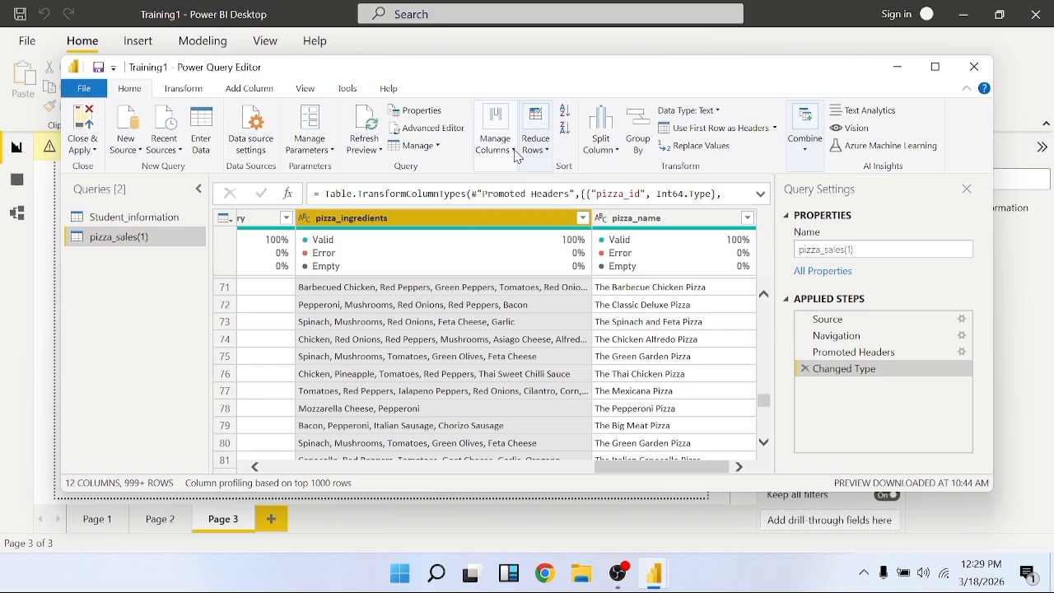
{"action": "left_click", "coordinate": [518, 157]}
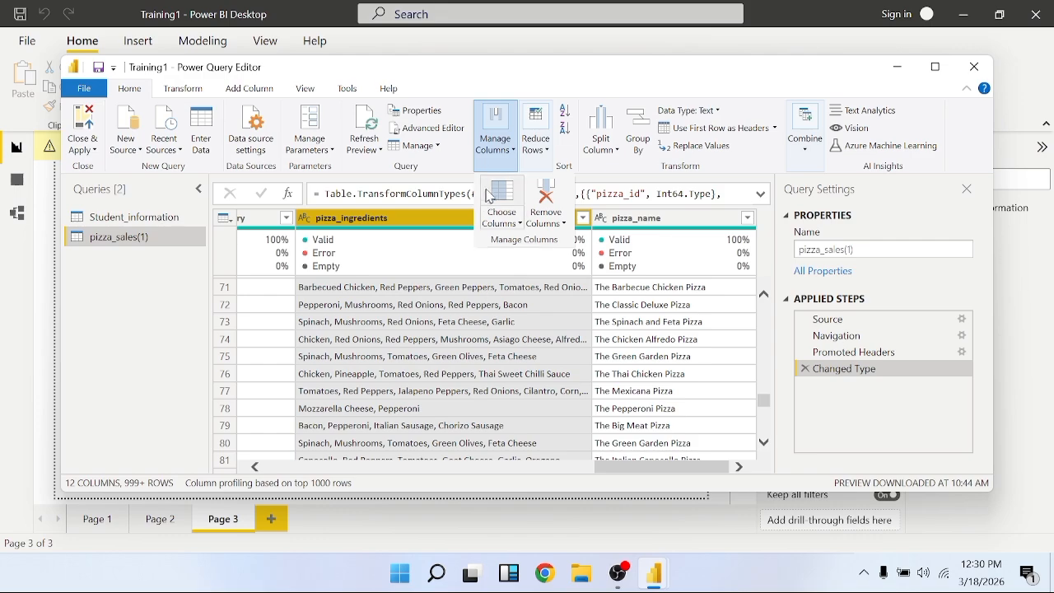
{"action": "left_click", "coordinate": [557, 202]}
{"action": "left_click", "coordinate": [550, 209]}
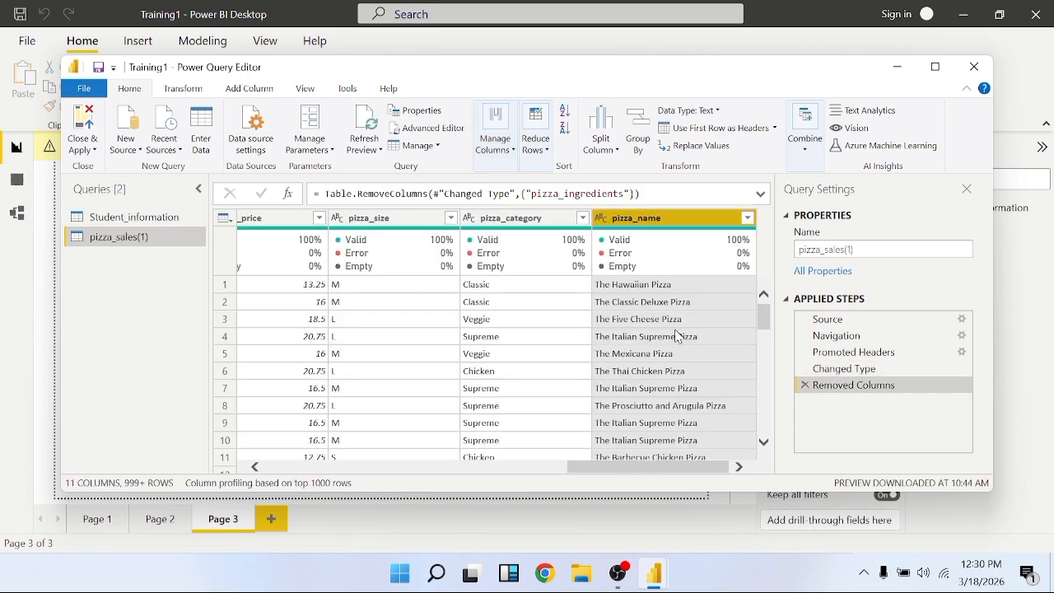
Review the remaining columns of pizza_sales(1) and look through the available options for removing rows
{"action": "scroll", "coordinate": [675, 336], "scroll_direction": "left", "scroll_amount": 4}
{"action": "scroll", "coordinate": [675, 336], "scroll_direction": "right", "scroll_amount": 4}
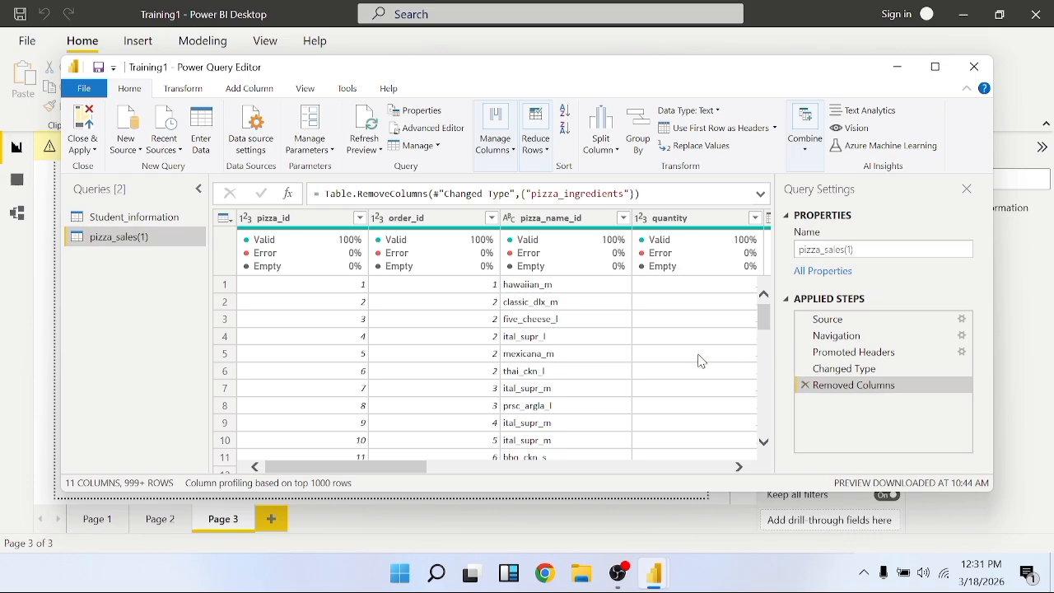
{"action": "left_click", "coordinate": [553, 157]}
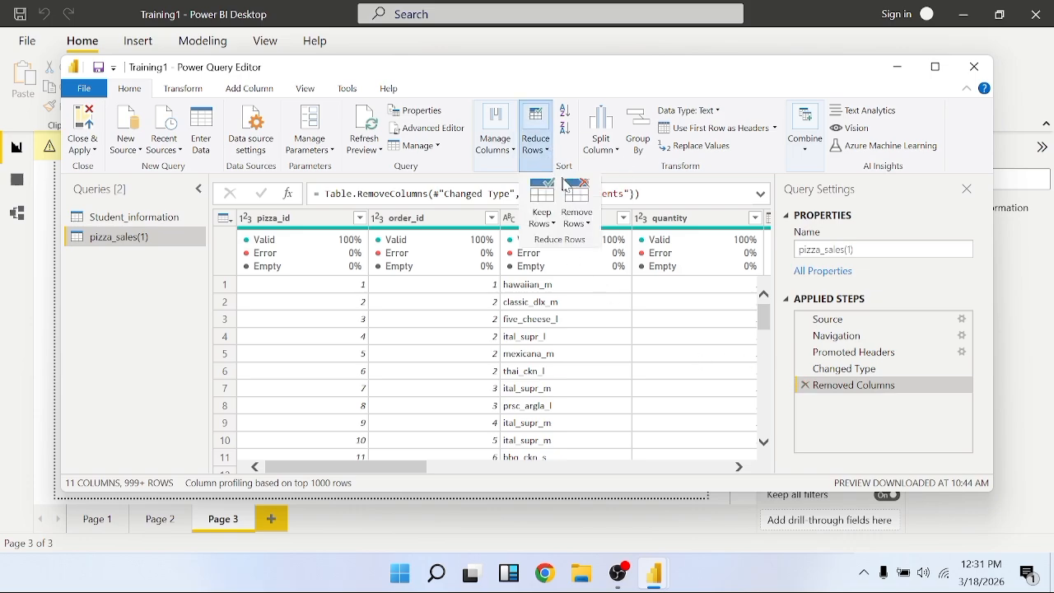
{"action": "left_click", "coordinate": [589, 224]}
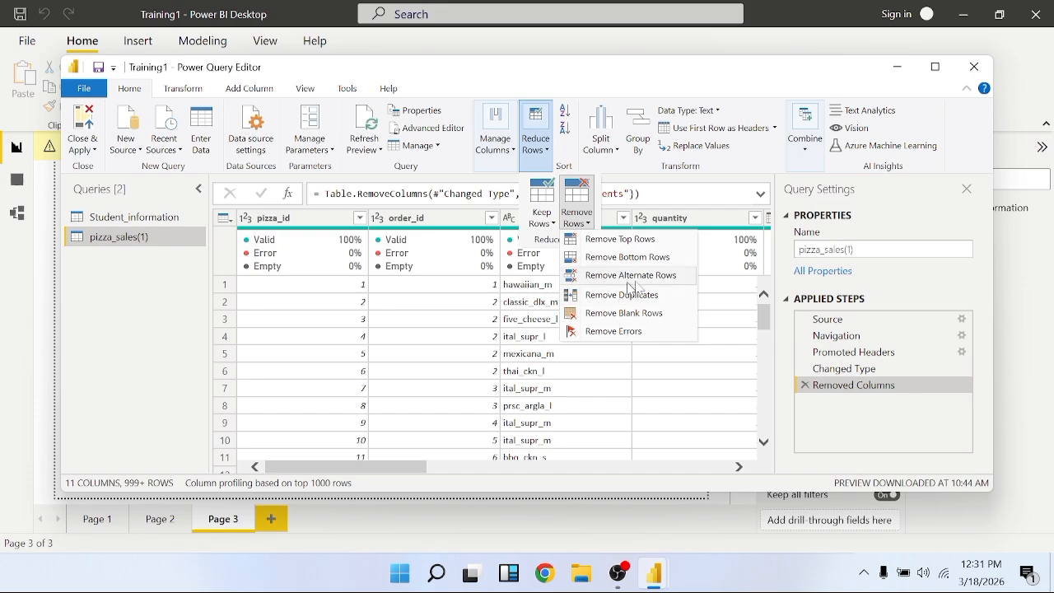
{"action": "left_click", "coordinate": [629, 370]}
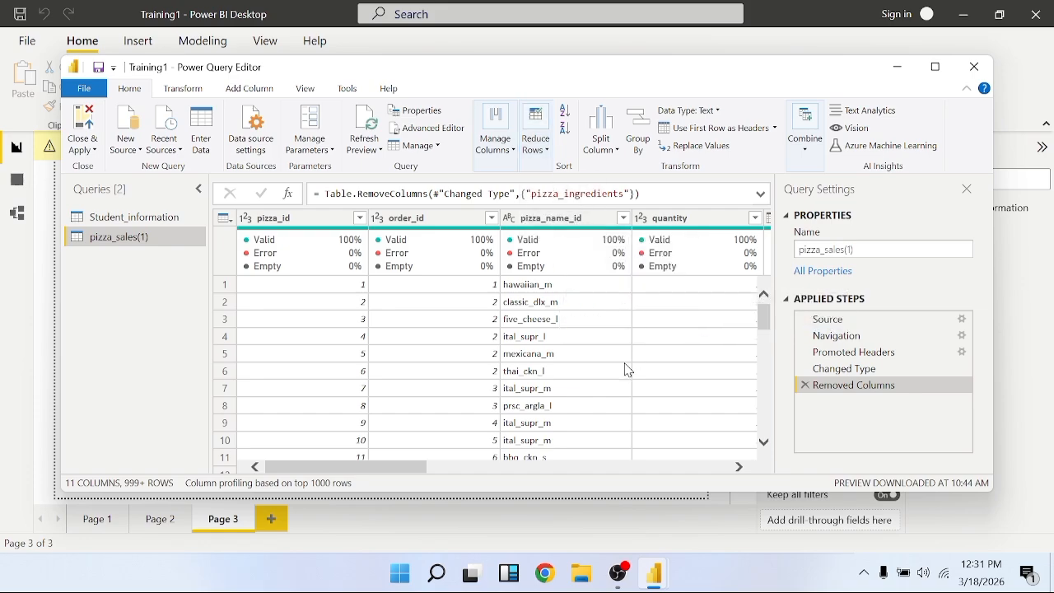
{"action": "scroll", "coordinate": [416, 326], "scroll_direction": "right", "scroll_amount": 5}
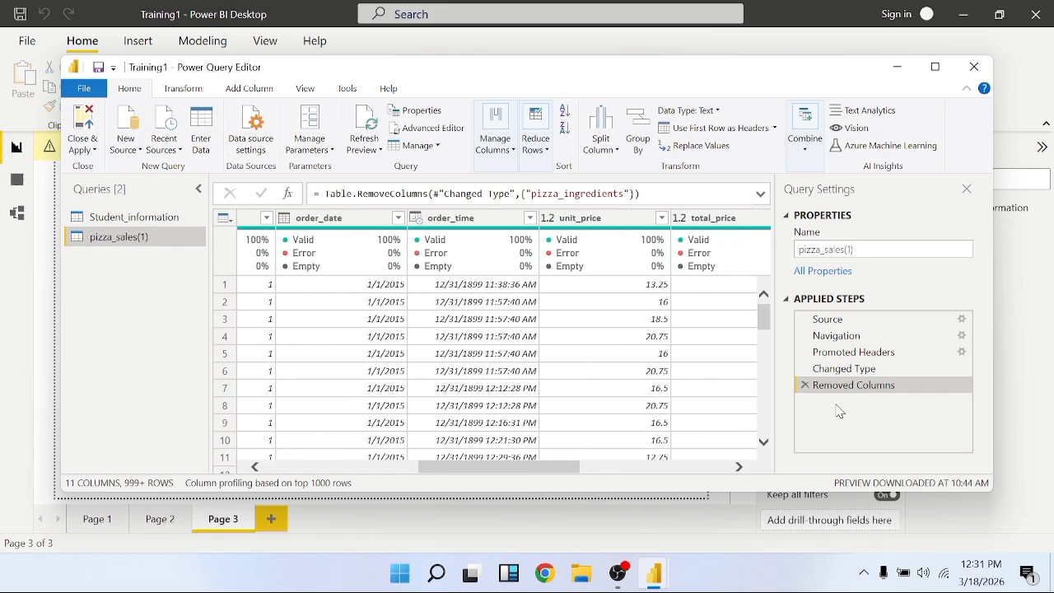
Delete the Removed Columns, Changed Type and Promoted Headers applied steps from the pizza_sales(1) query
{"action": "left_click", "coordinate": [806, 386]}
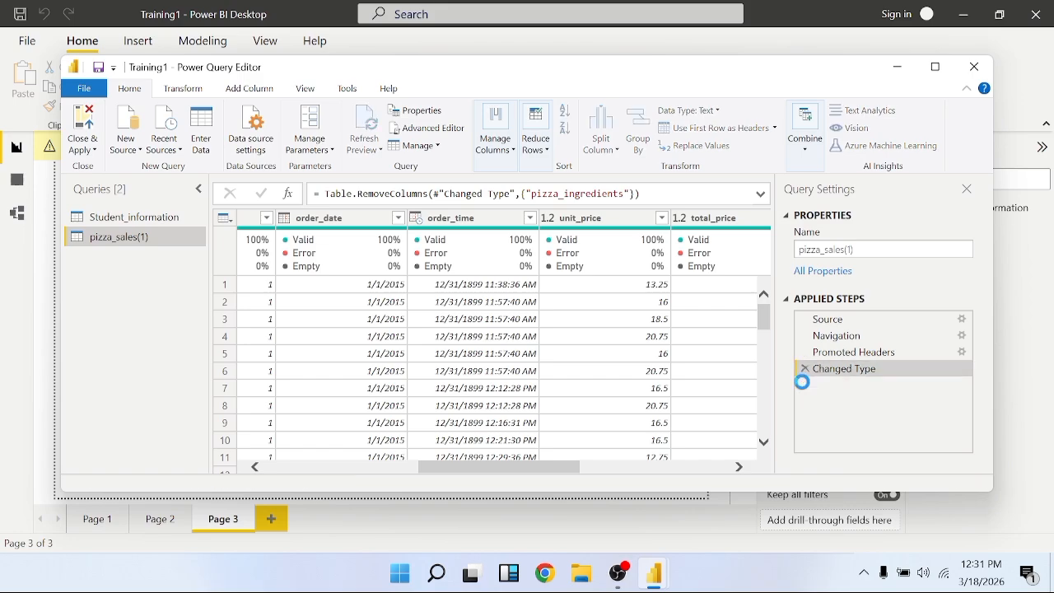
{"action": "left_click", "coordinate": [806, 371]}
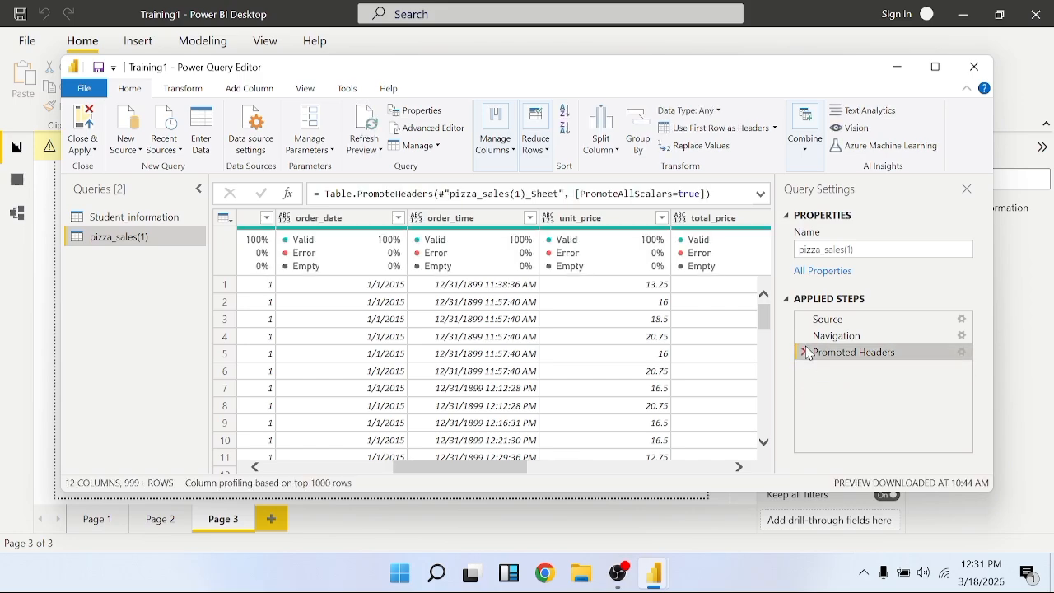
{"action": "left_click", "coordinate": [806, 352]}
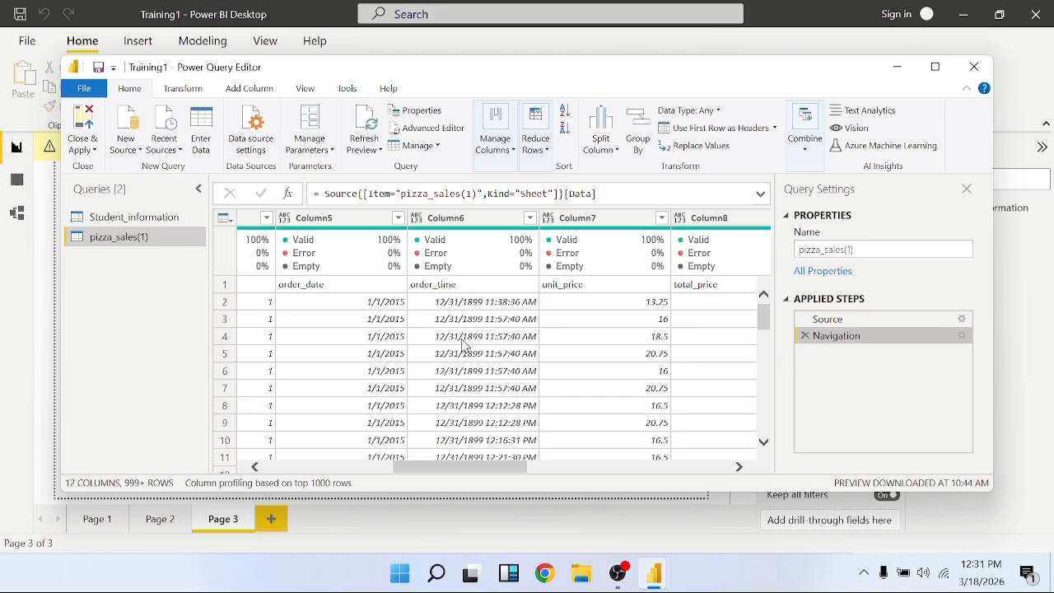
Check the generic column names of pizza_sales(1) and promote the table's first row to column headers
{"action": "scroll", "coordinate": [382, 354], "scroll_direction": "right", "scroll_amount": 2}
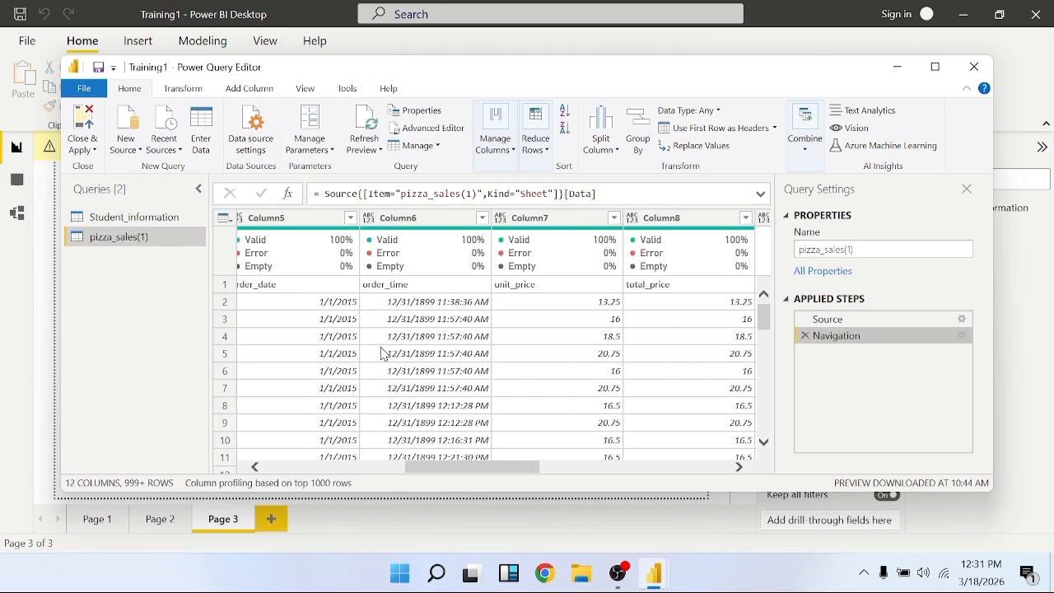
{"action": "scroll", "coordinate": [383, 354], "scroll_direction": "left", "scroll_amount": 1}
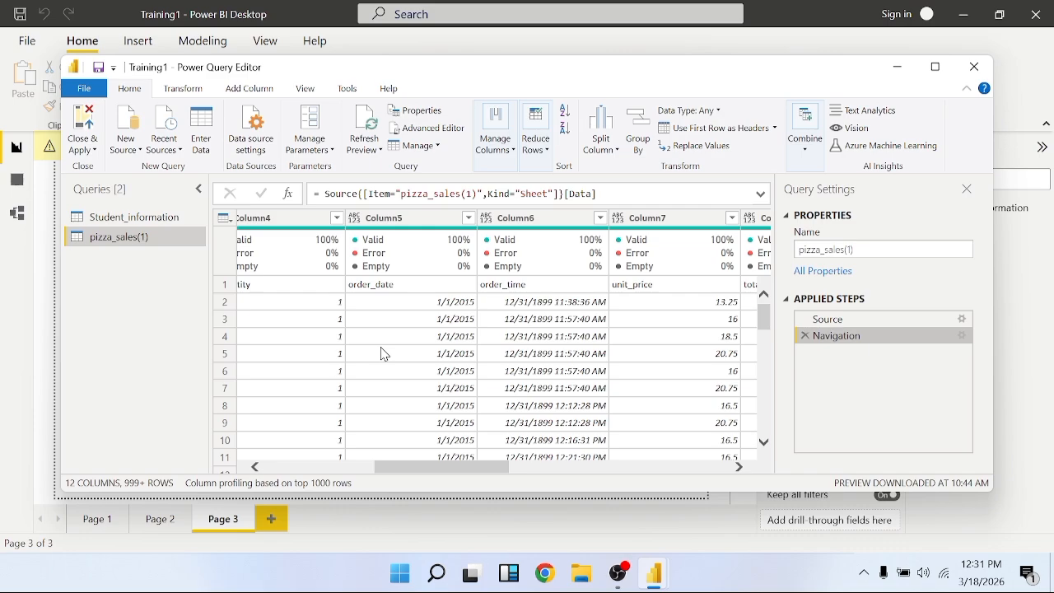
{"action": "scroll", "coordinate": [384, 354], "scroll_direction": "left", "scroll_amount": 3}
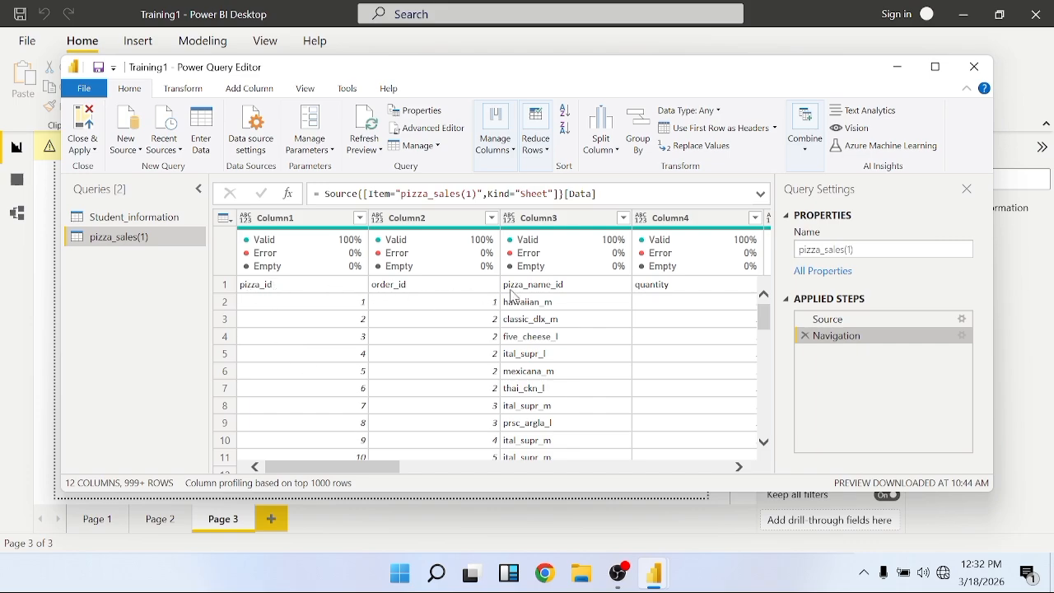
{"action": "scroll", "coordinate": [514, 296], "scroll_direction": "right", "scroll_amount": 3}
{"action": "scroll", "coordinate": [514, 296], "scroll_direction": "right", "scroll_amount": 2}
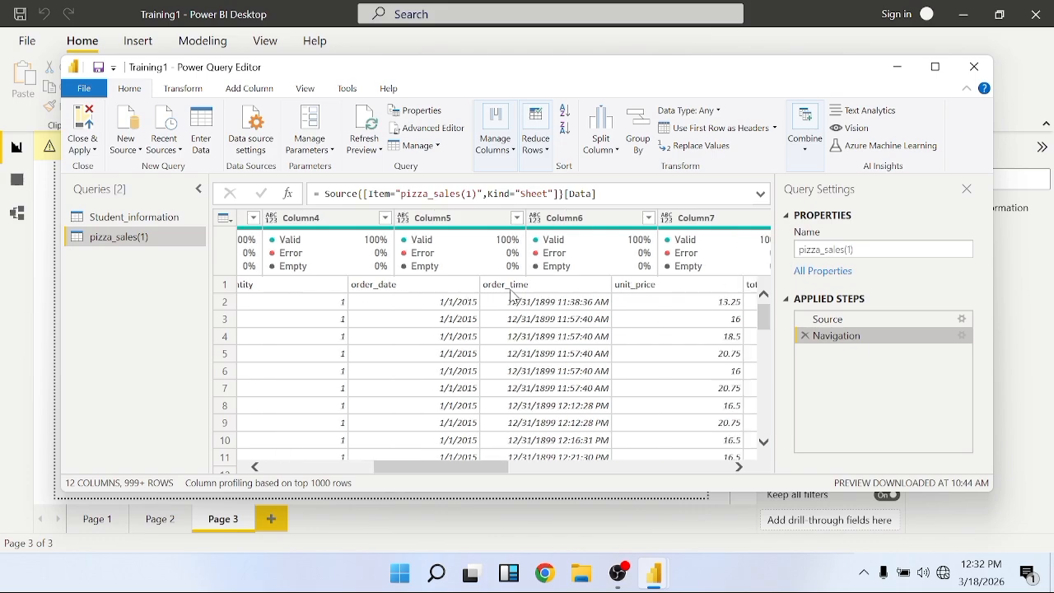
{"action": "scroll", "coordinate": [515, 296], "scroll_direction": "left", "scroll_amount": 5}
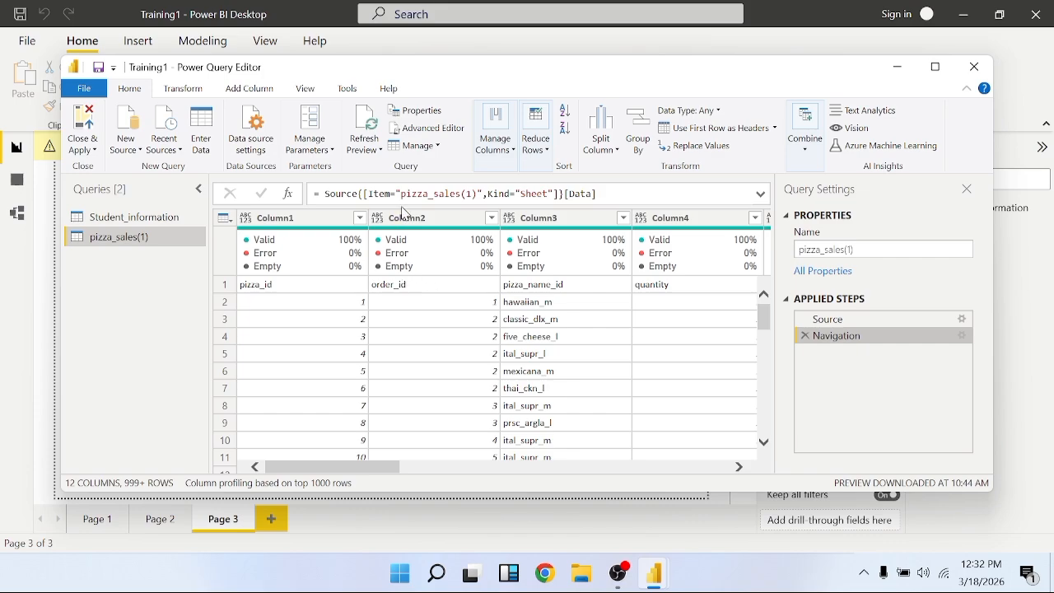
{"action": "left_click", "coordinate": [281, 223]}
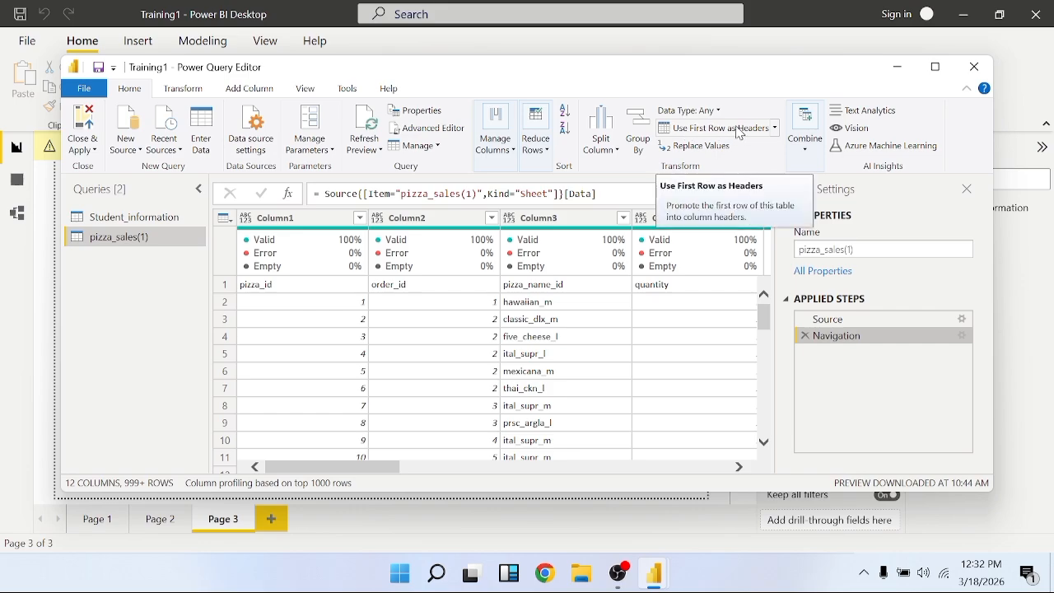
{"action": "left_click", "coordinate": [741, 133]}
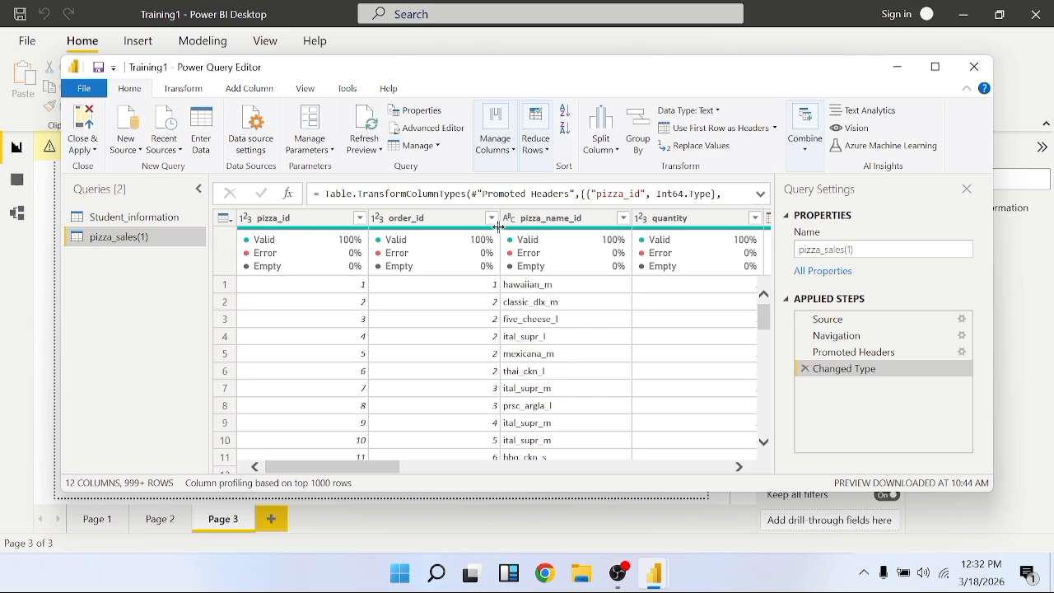
Select the pizza_ingredients column, which sits between pizza_category and pizza_name, and remove it from the table
{"action": "scroll", "coordinate": [507, 325], "scroll_direction": "right", "scroll_amount": 5}
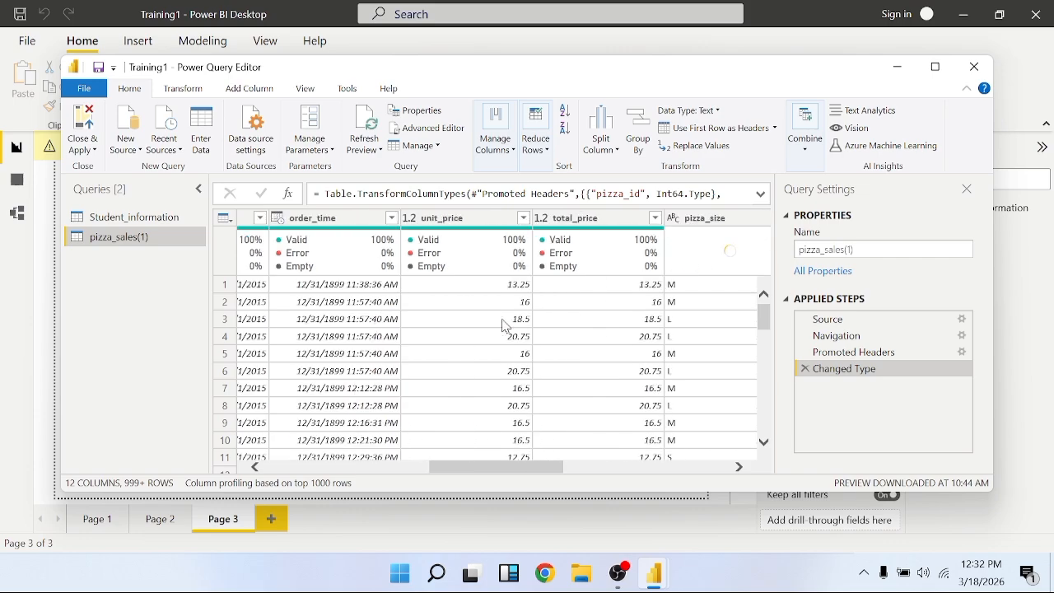
{"action": "scroll", "coordinate": [506, 325], "scroll_direction": "right", "scroll_amount": 5}
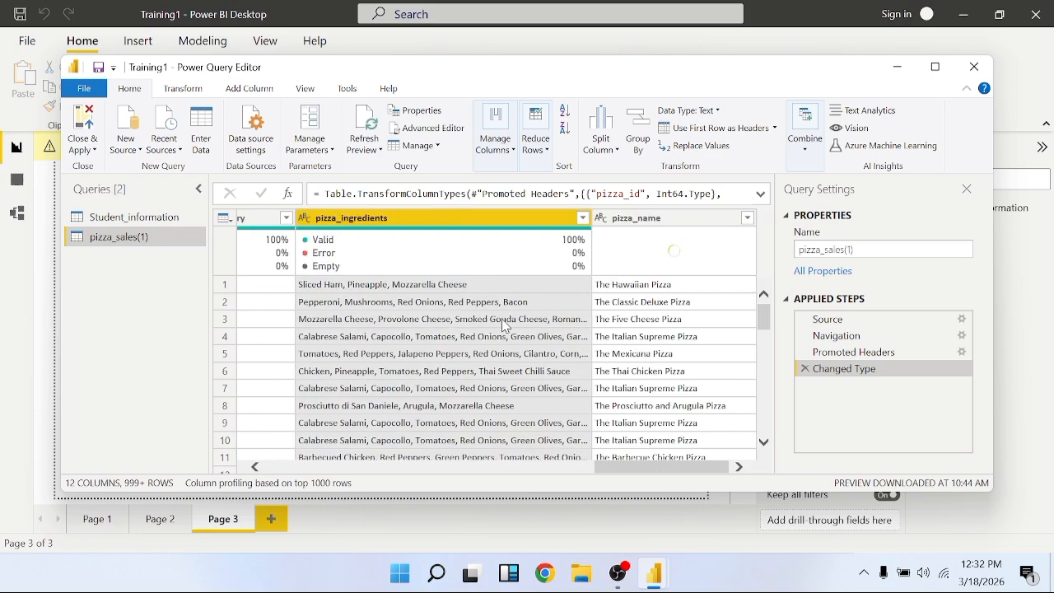
{"action": "left_click", "coordinate": [504, 141]}
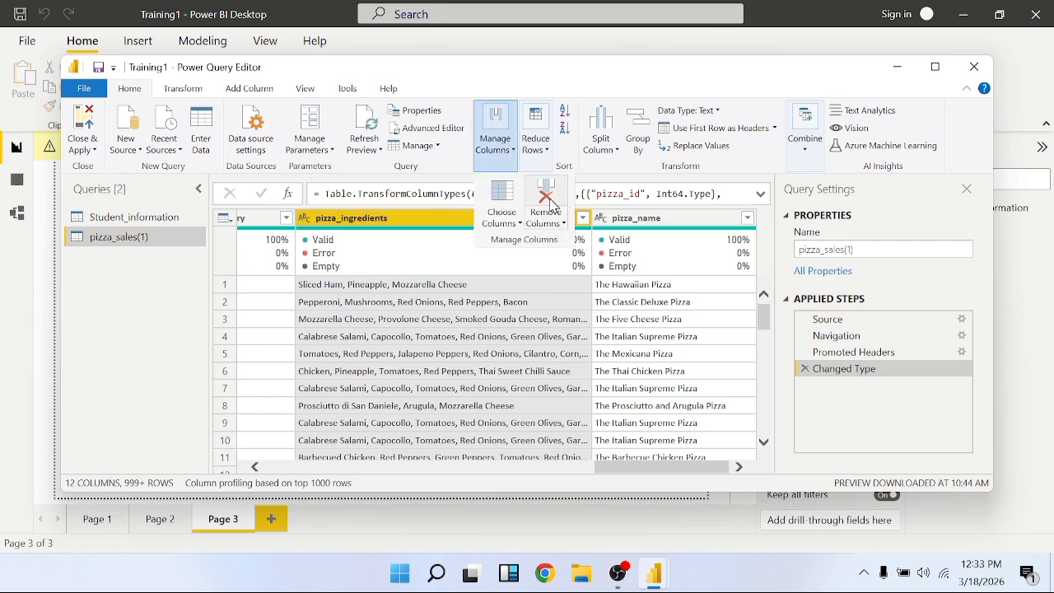
{"action": "left_click", "coordinate": [463, 318]}
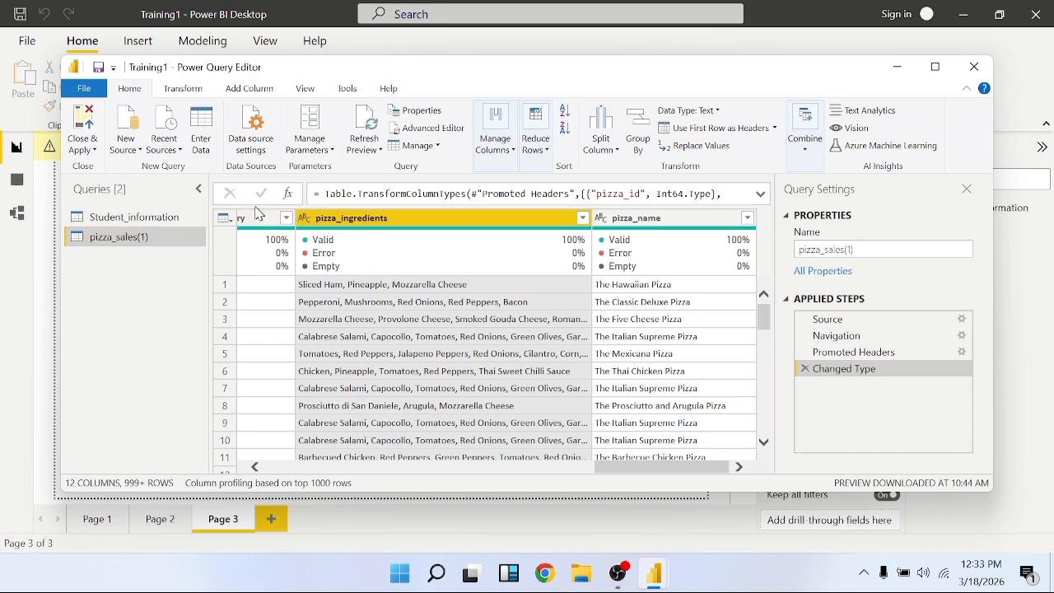
{"action": "left_click", "coordinate": [509, 154]}
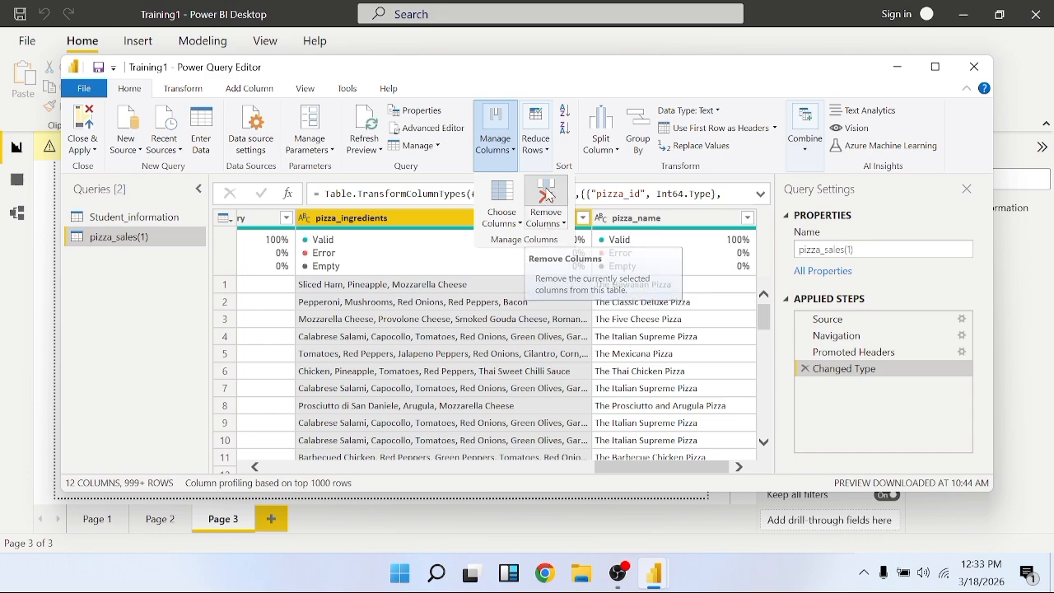
{"action": "left_click", "coordinate": [550, 196]}
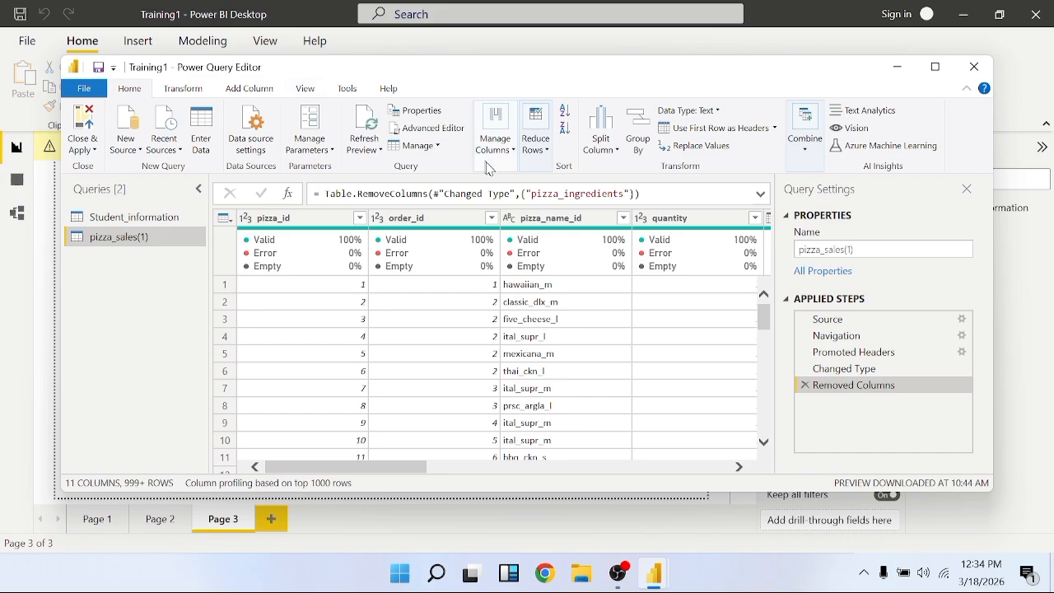
Close Power Query Editor and apply the pending query changes to load pizza_sales(1) into the report
{"action": "left_click", "coordinate": [85, 124]}
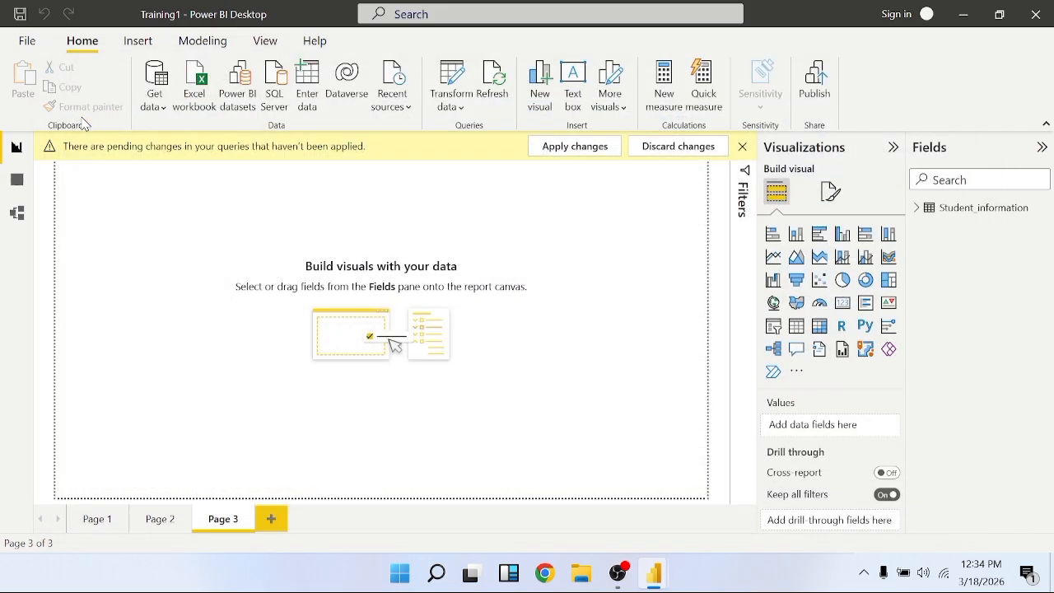
{"action": "left_click", "coordinate": [548, 148]}
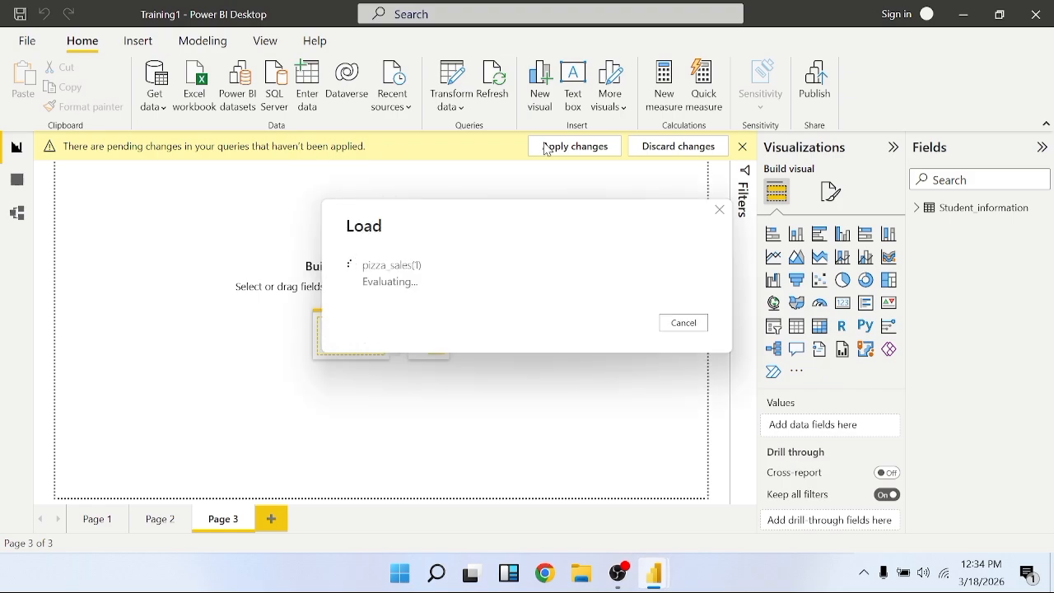